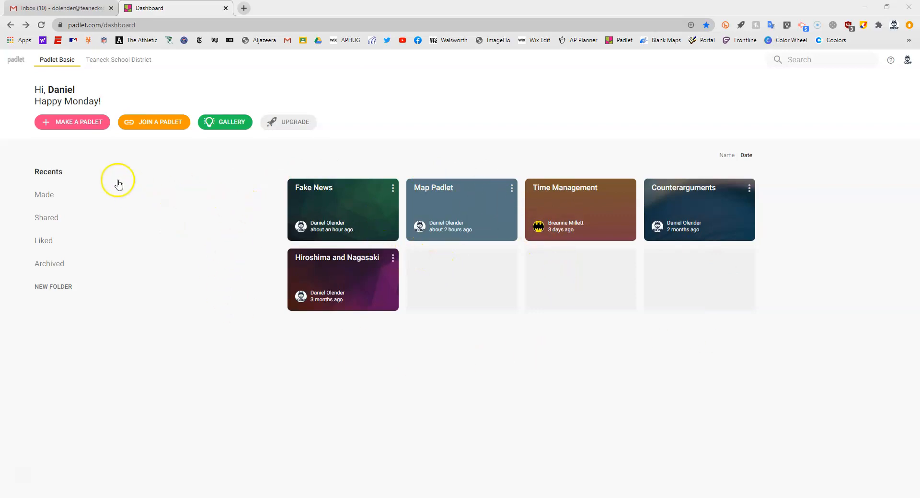
Make a new padlet with the Wall layout and title it "Teacher Tutorial".
click(72, 128)
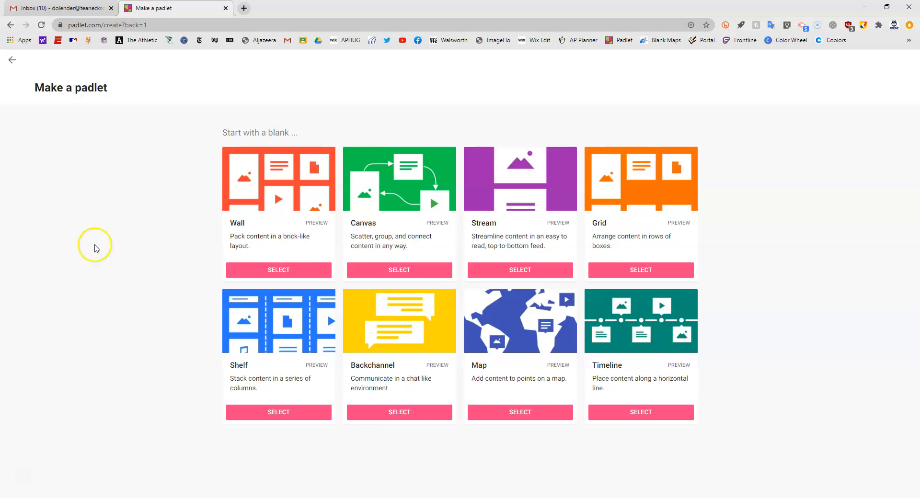
click(281, 274)
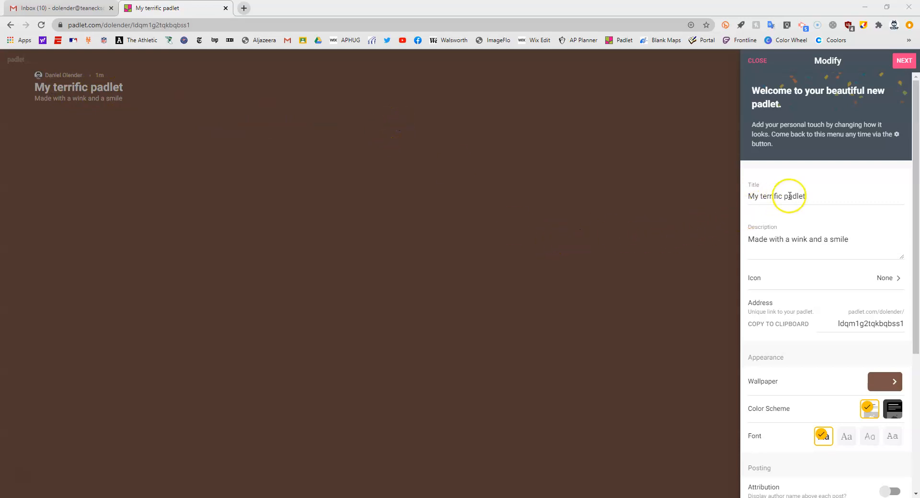
drag(812, 197, 724, 198)
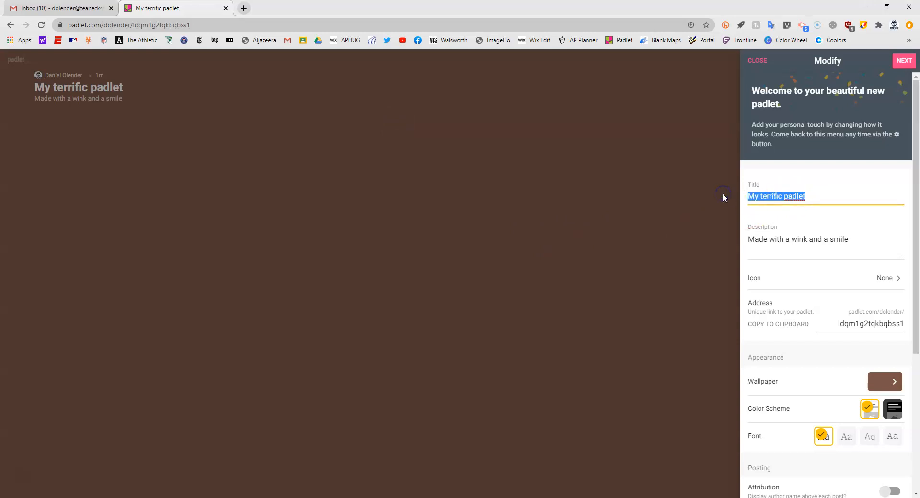
text(Teacher )
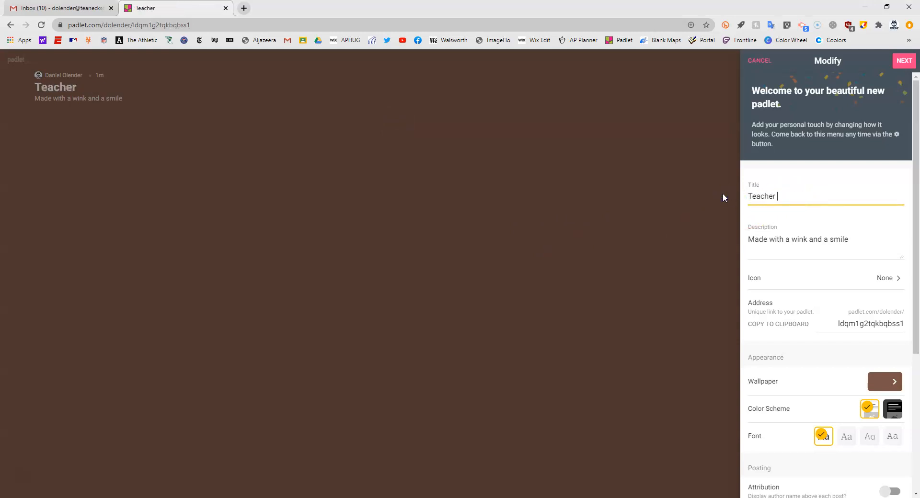
text(Tutorial)
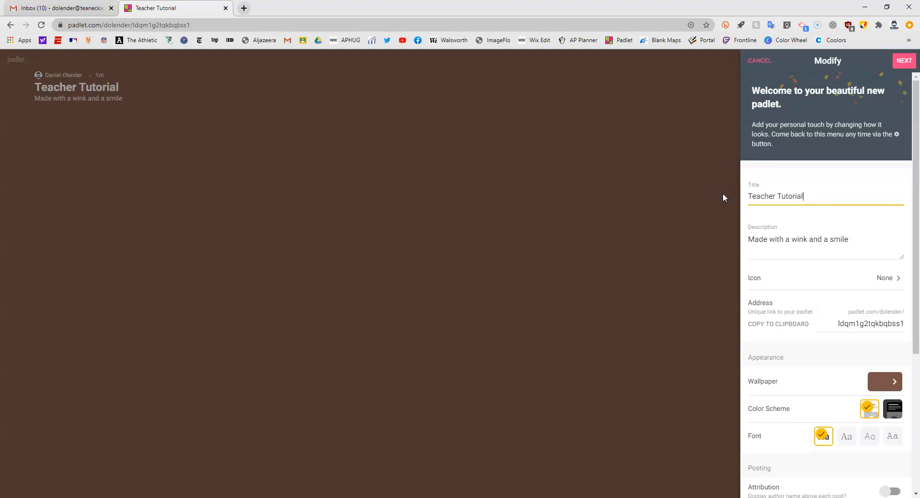
Replace the padlet's default description with "Global History Per. 4".
drag(873, 243, 704, 241)
key(BackSpace)
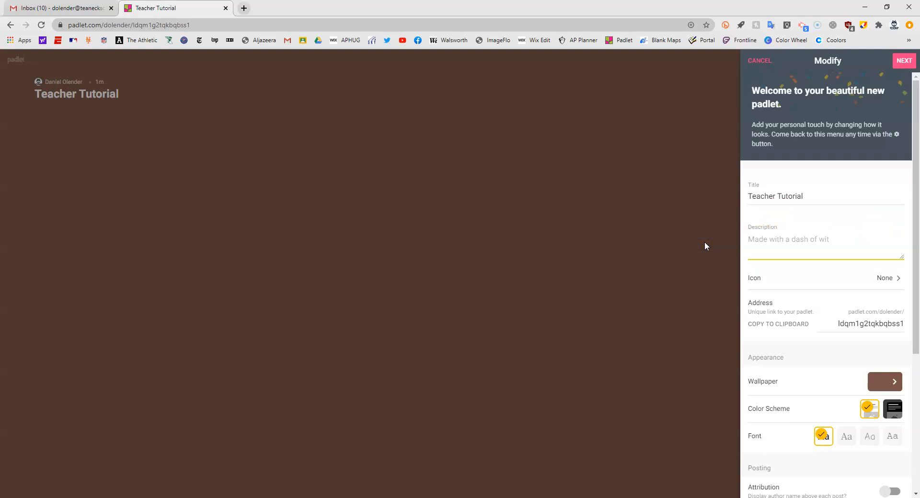
text(Global History)
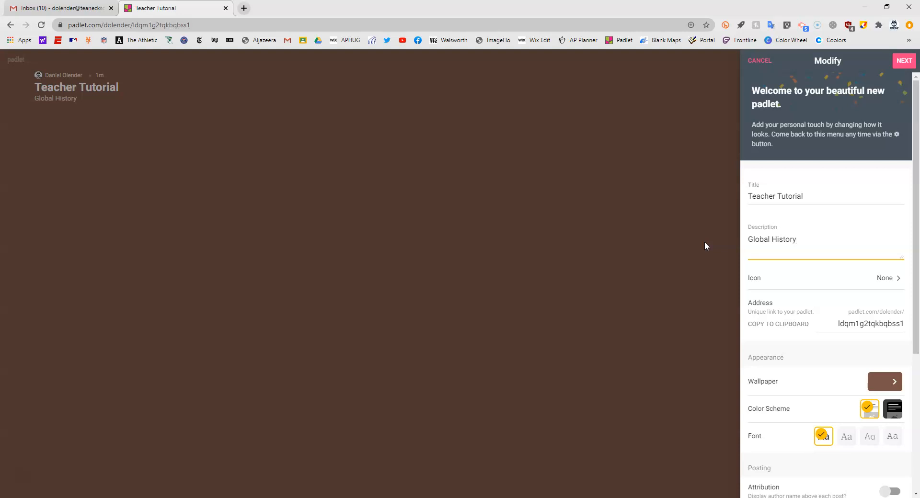
text(Per. 4)
Set the padlet's icon to the world map emoji from the travel category and return to the main settings.
scroll(795, 285, down, 4)
scroll(796, 286, up, 4)
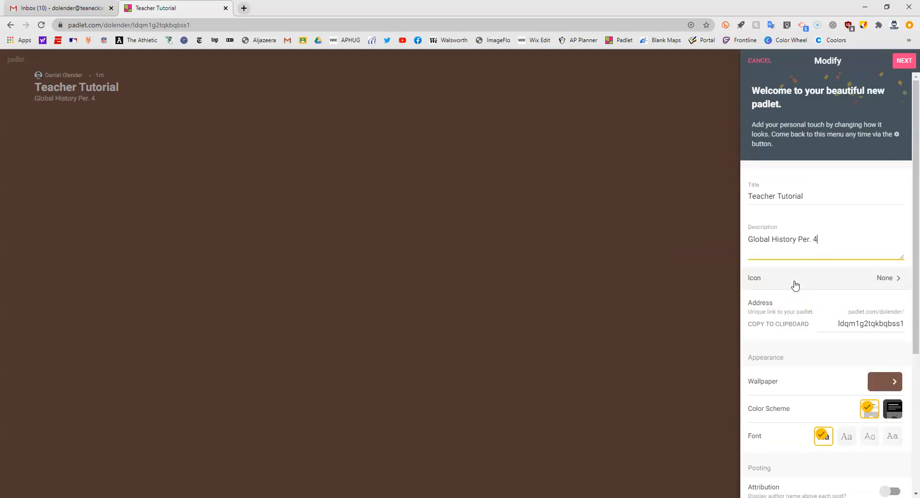
click(795, 284)
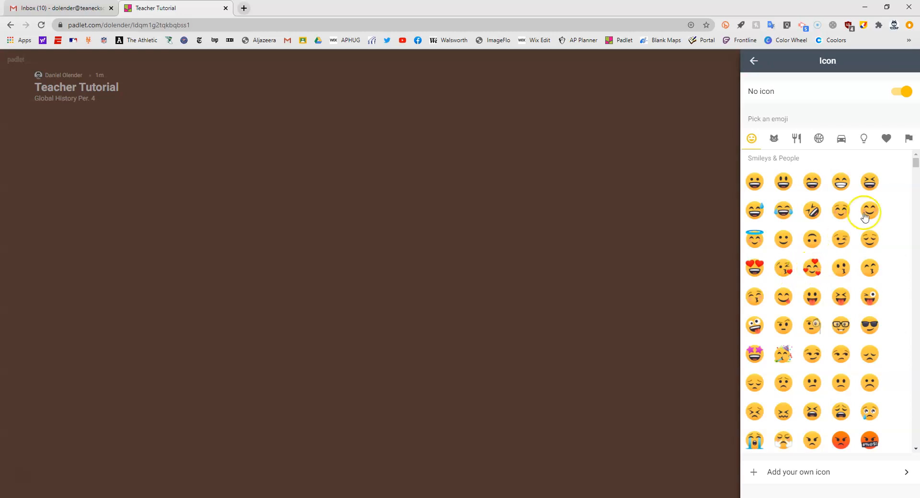
click(908, 139)
scroll(829, 273, up, 10)
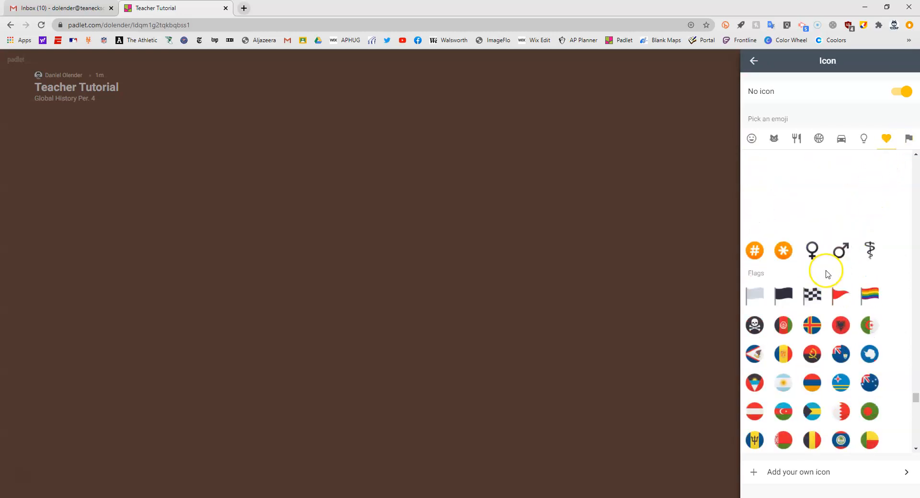
scroll(828, 274, up, 15)
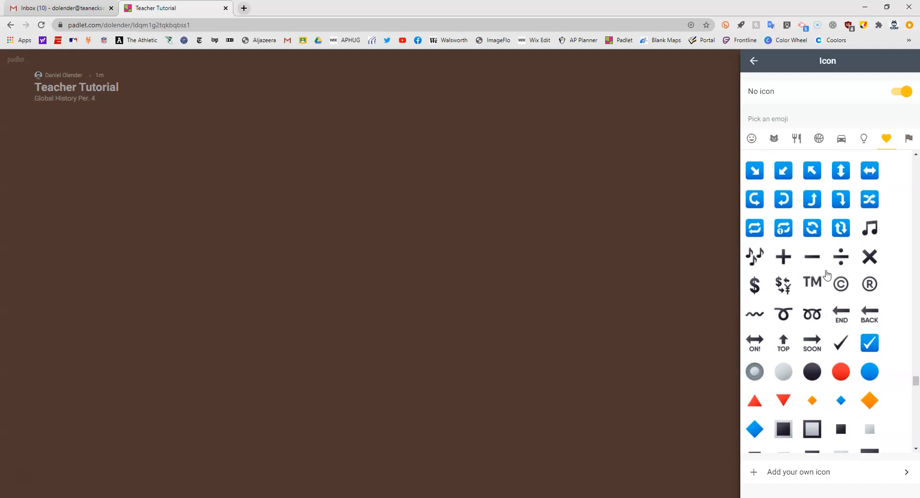
scroll(827, 274, up, 15)
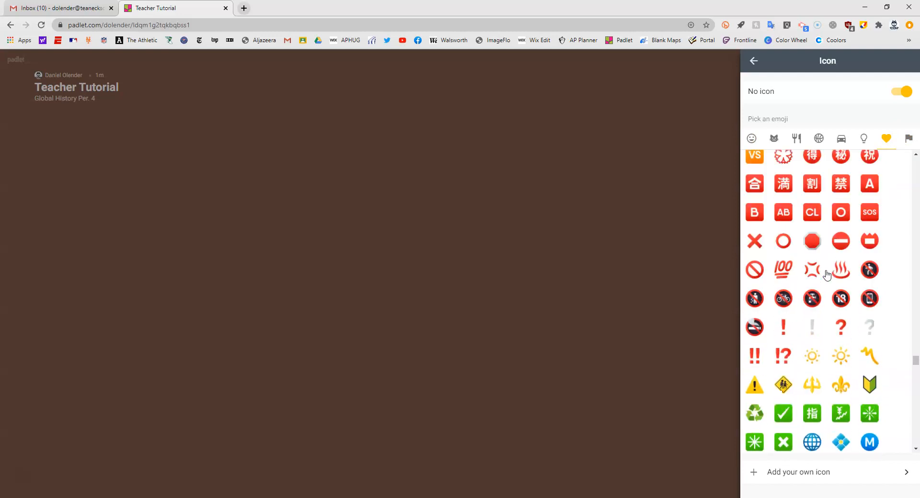
scroll(827, 274, up, 15)
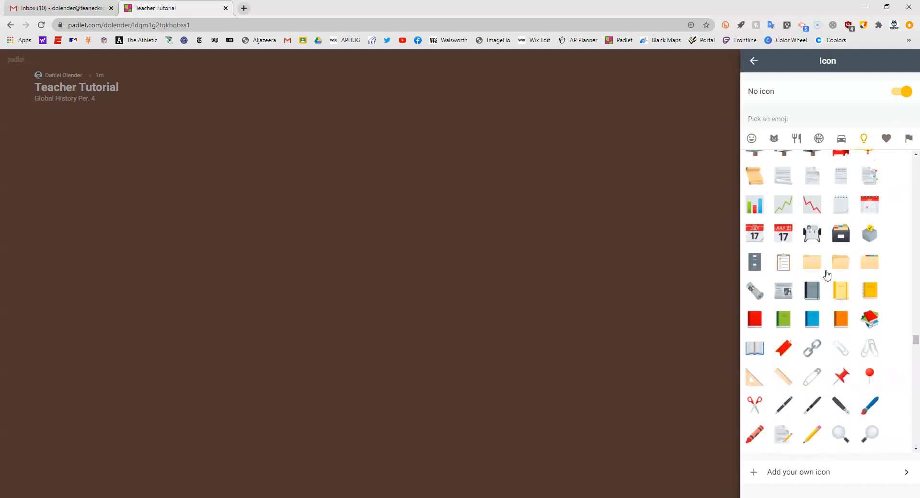
scroll(828, 274, up, 15)
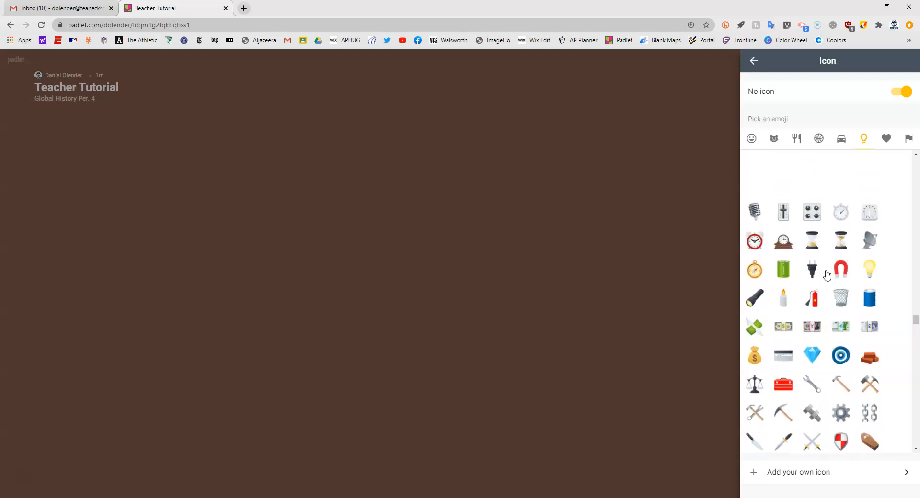
scroll(827, 274, up, 8)
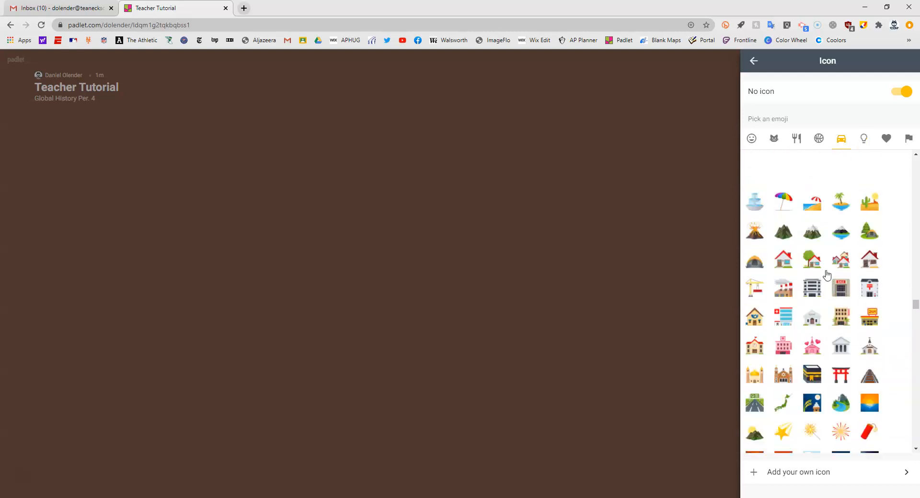
click(777, 324)
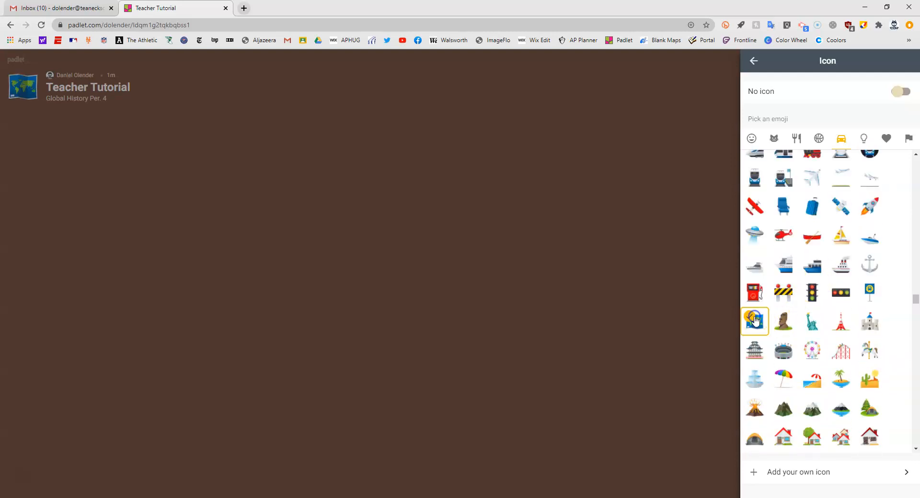
click(755, 61)
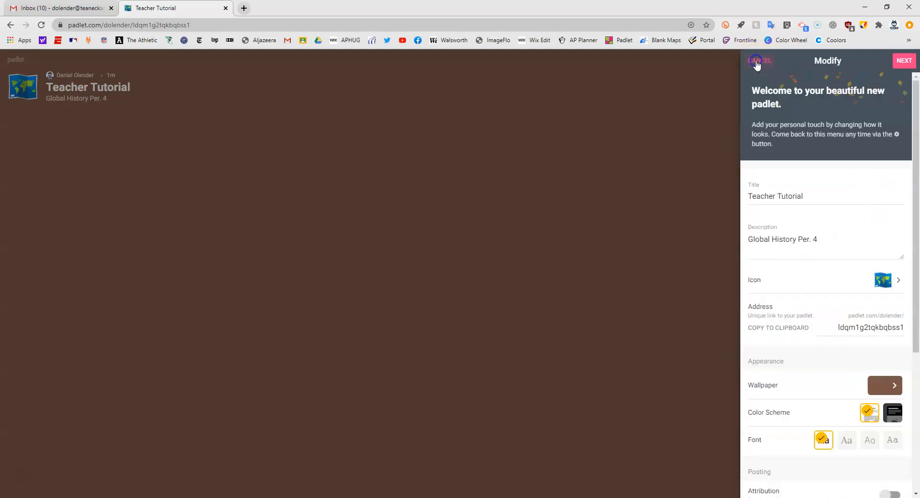
Try the red gradient with the orange glow as the padlet's wallpaper.
scroll(807, 283, down, 2)
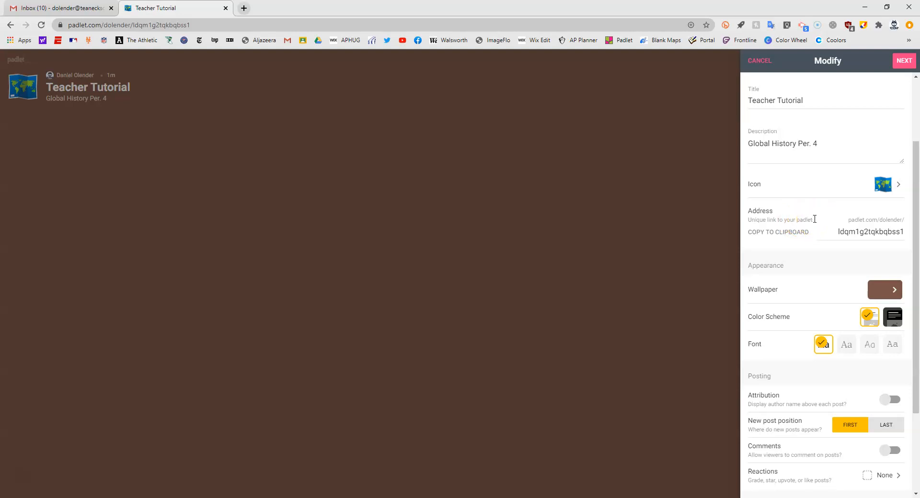
scroll(821, 240, down, 1)
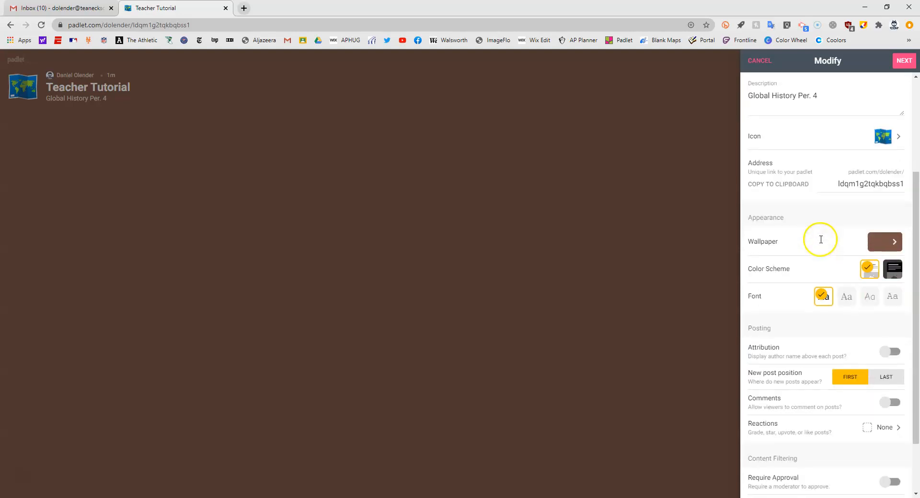
click(885, 246)
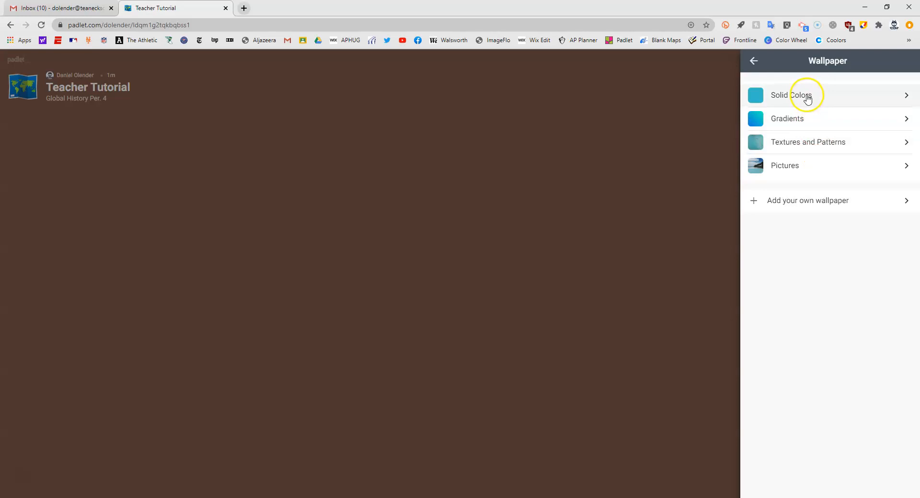
click(797, 119)
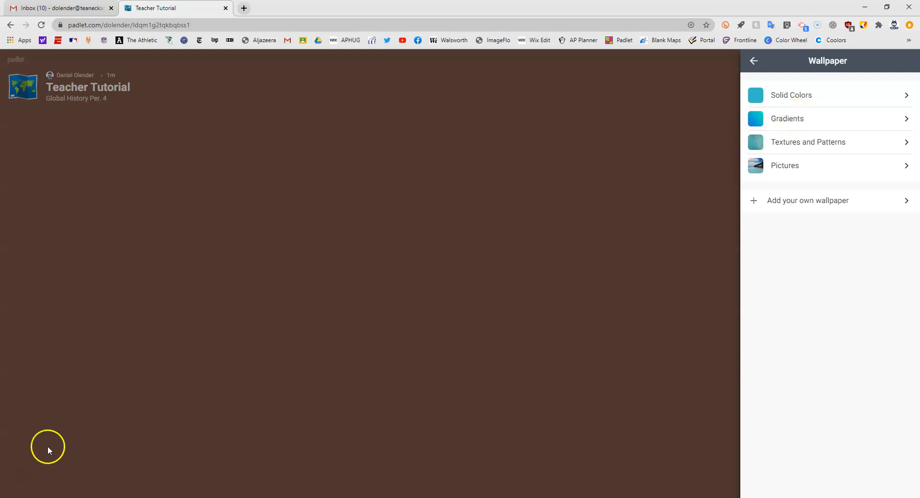
click(788, 118)
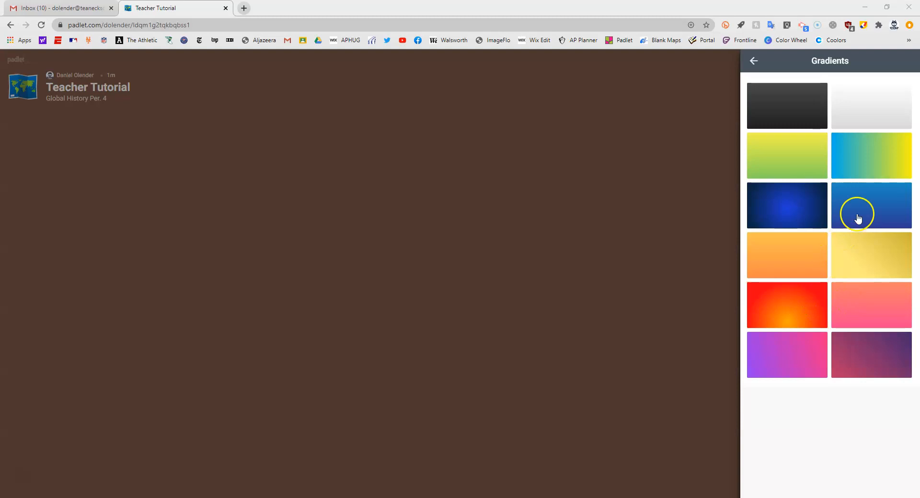
click(797, 318)
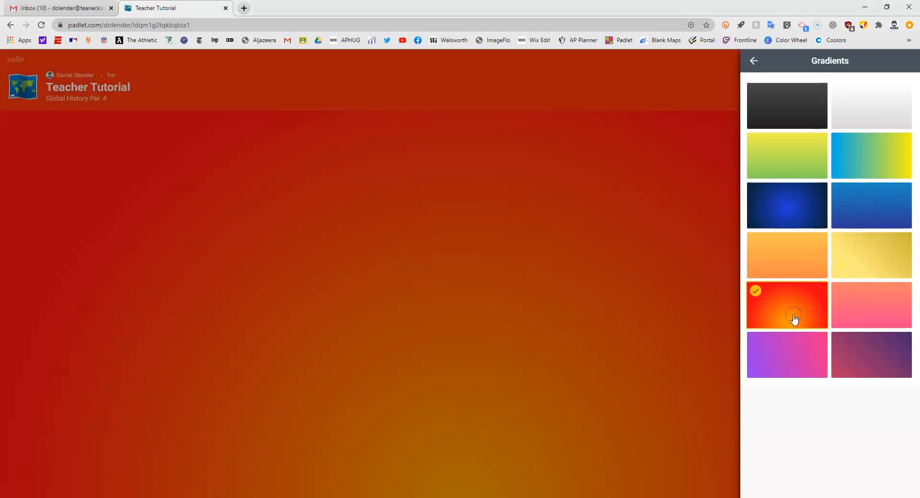
Set the wallpaper to the Scroll picture and return to the main settings.
click(753, 61)
click(790, 166)
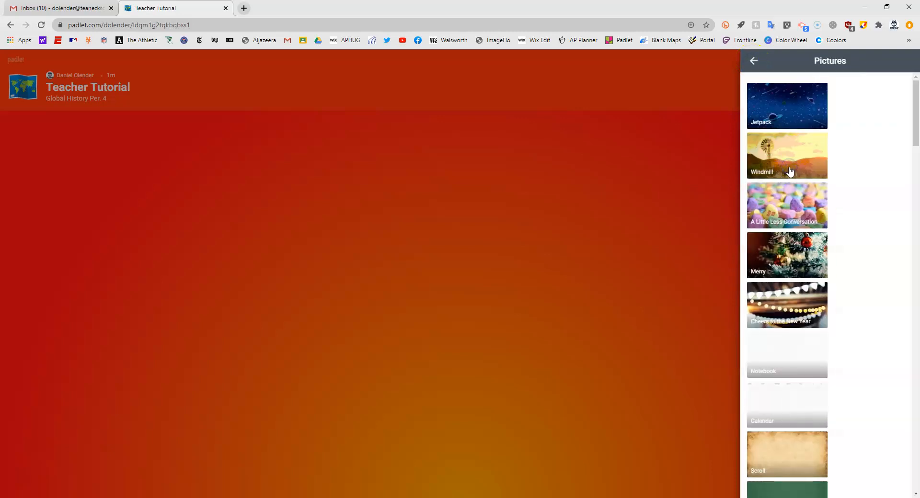
scroll(787, 254, down, 6)
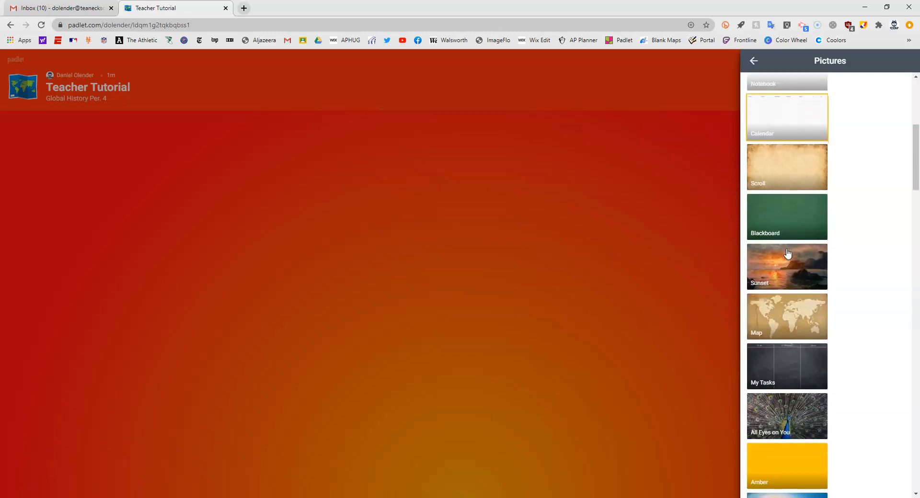
click(787, 224)
scroll(787, 223, down, 6)
scroll(797, 206, up, 2)
scroll(799, 216, up, 5)
click(795, 209)
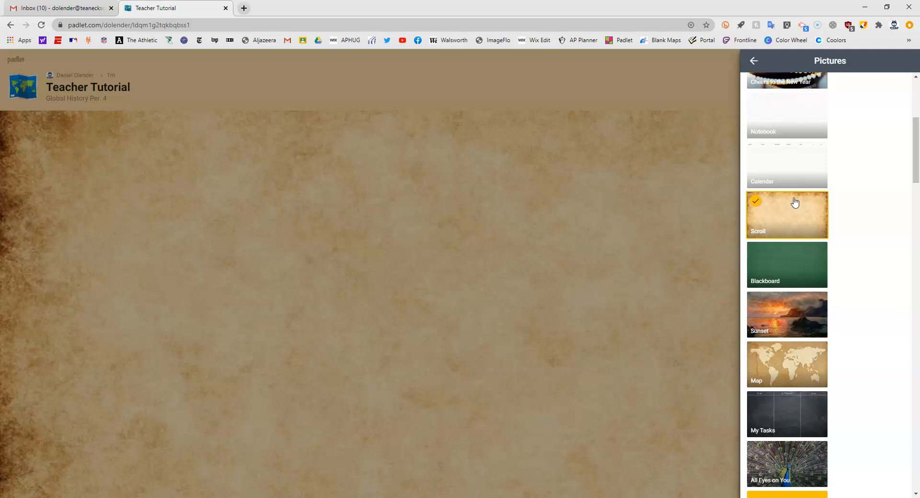
click(754, 61)
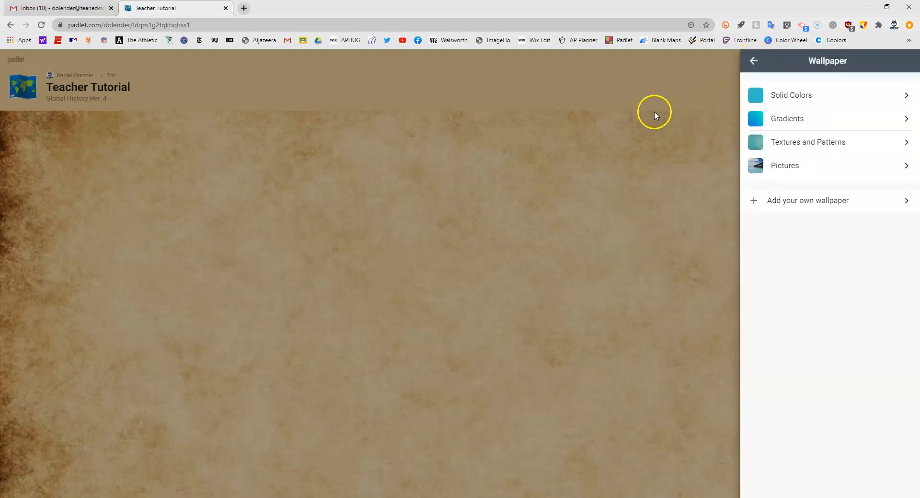
click(754, 63)
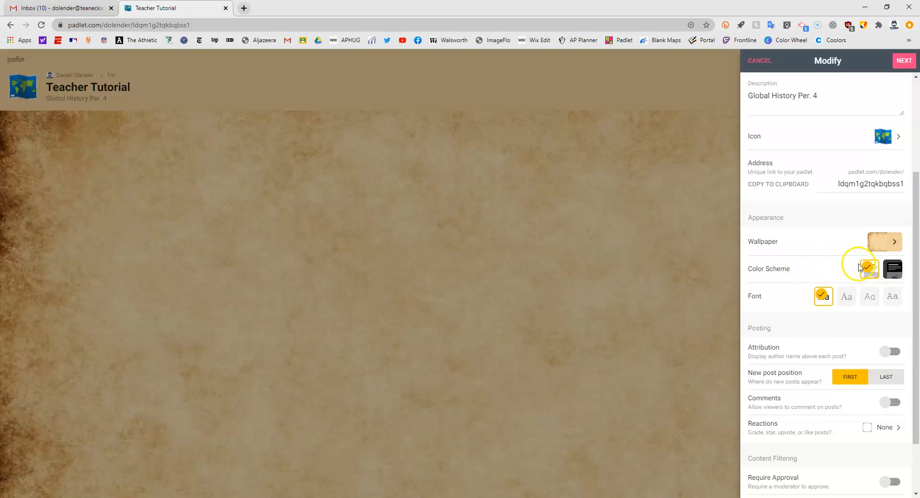
Enable Attribution and Require Approval for posts, keeping the light color scheme, and submit the padlet settings.
click(879, 272)
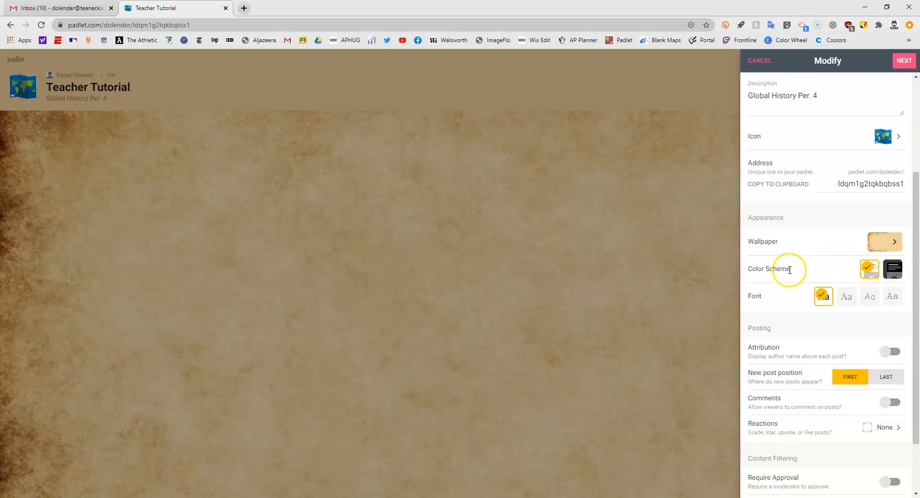
scroll(832, 269, down, 1)
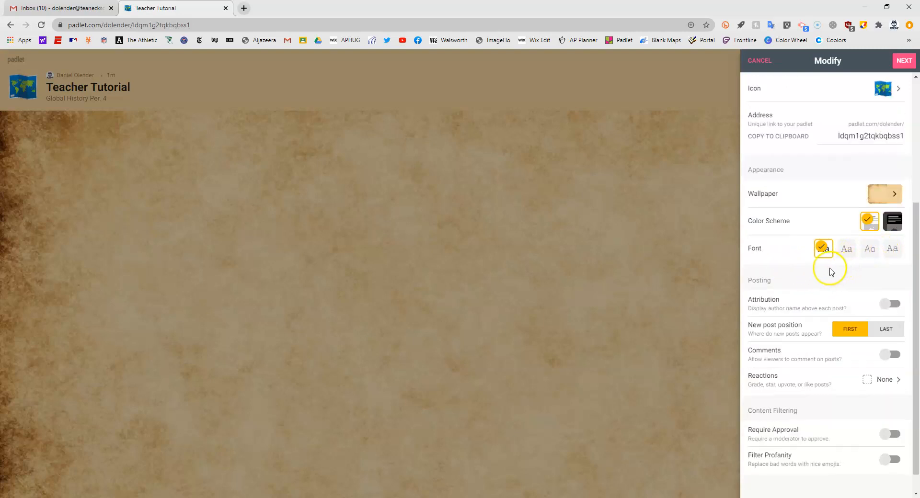
scroll(829, 269, down, 1)
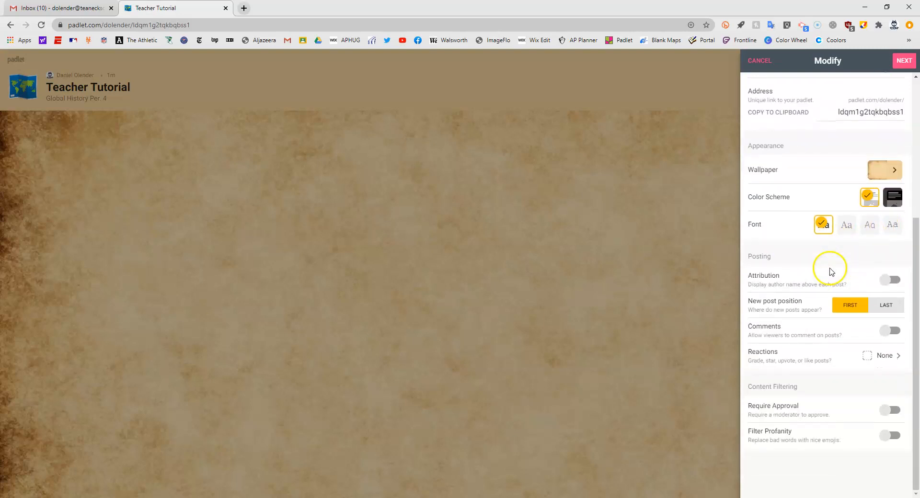
click(889, 283)
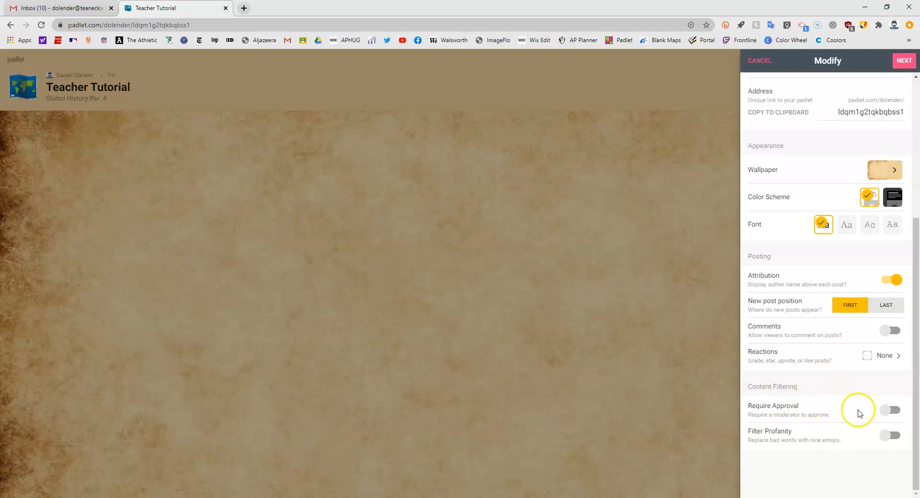
click(884, 411)
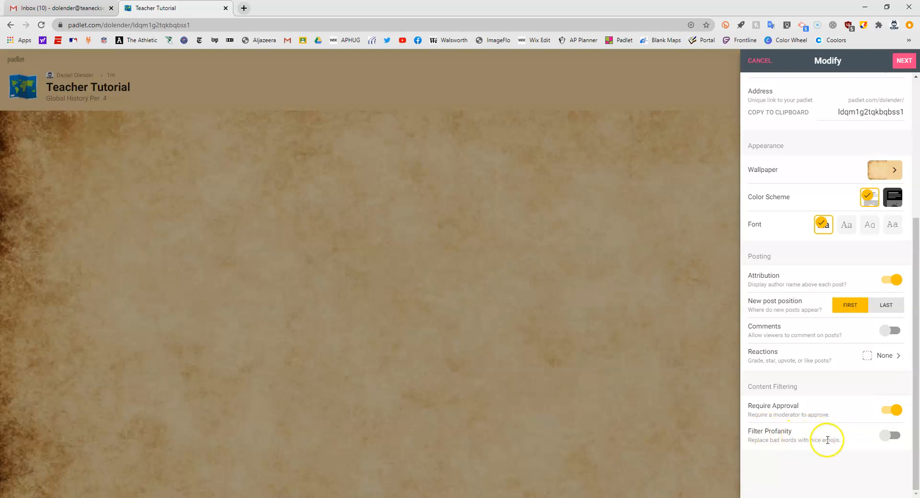
click(834, 470)
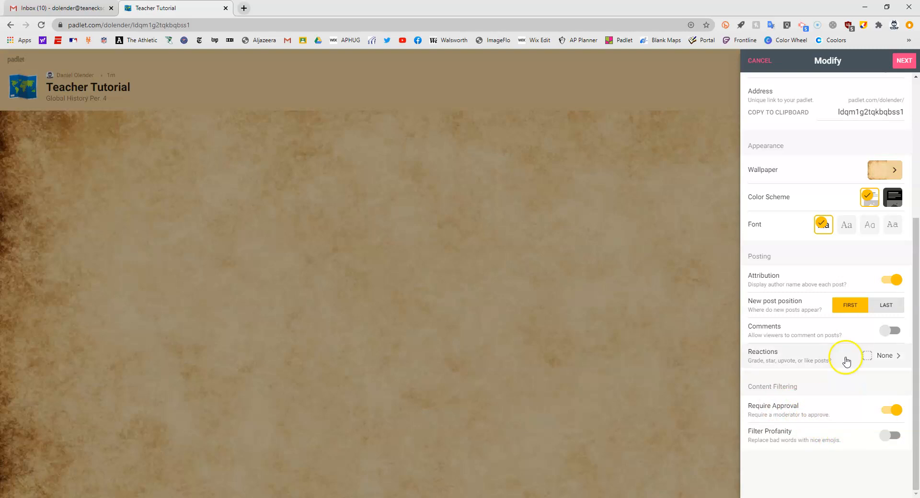
click(904, 63)
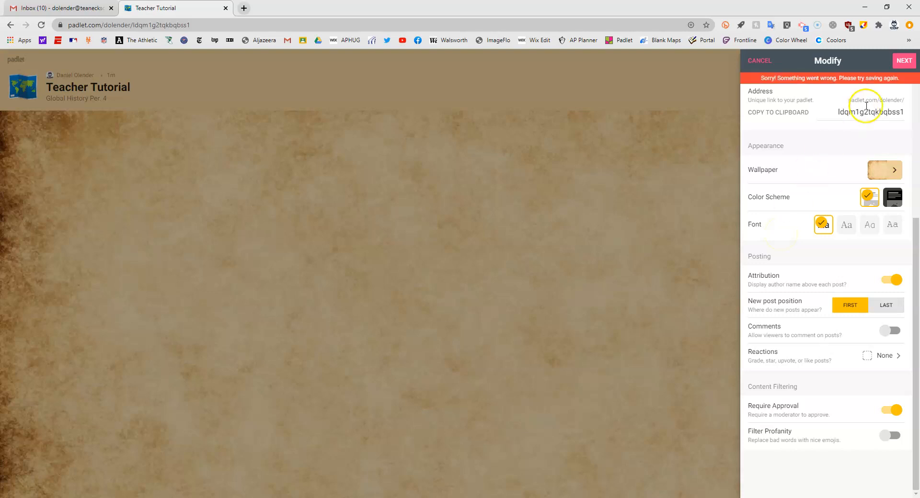
Resubmit the padlet's settings, go back over the saved options and close them to return to the wall.
click(904, 61)
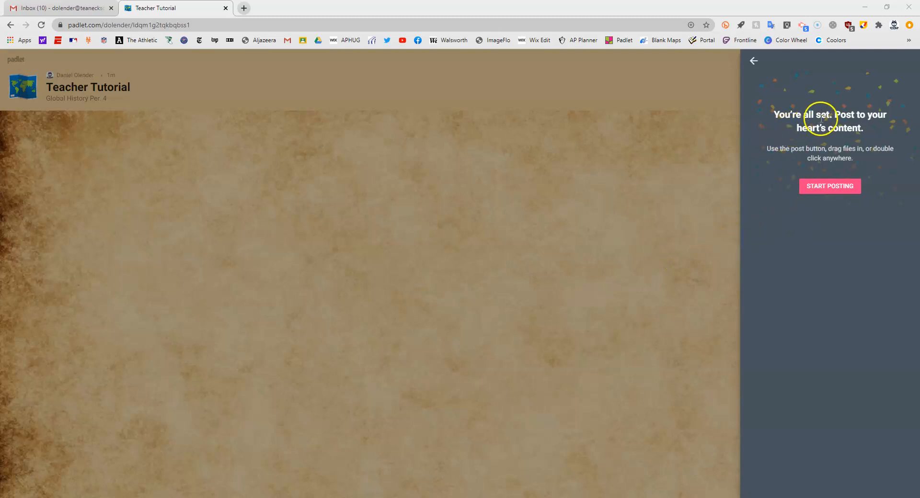
click(754, 61)
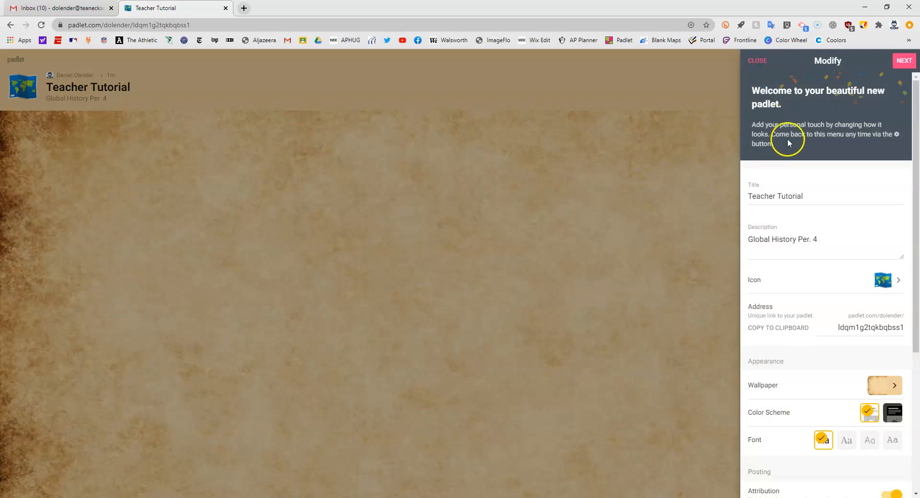
scroll(812, 342, down, 5)
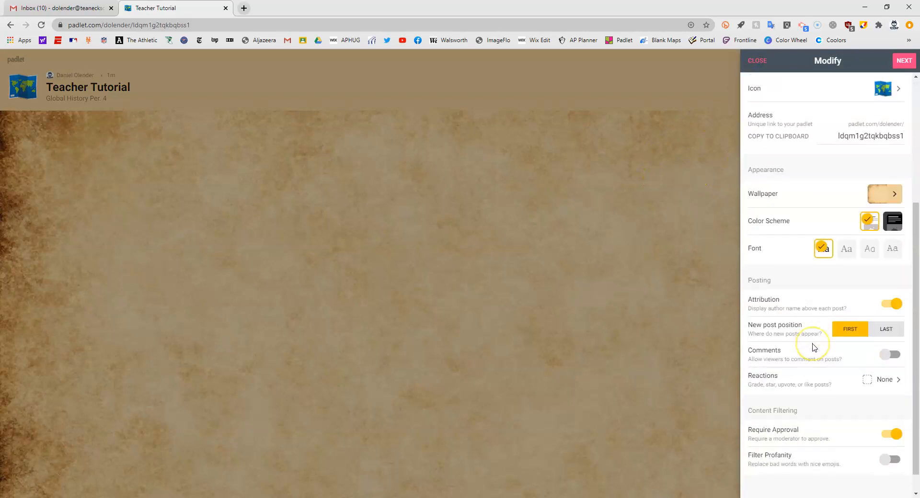
scroll(811, 349, up, 5)
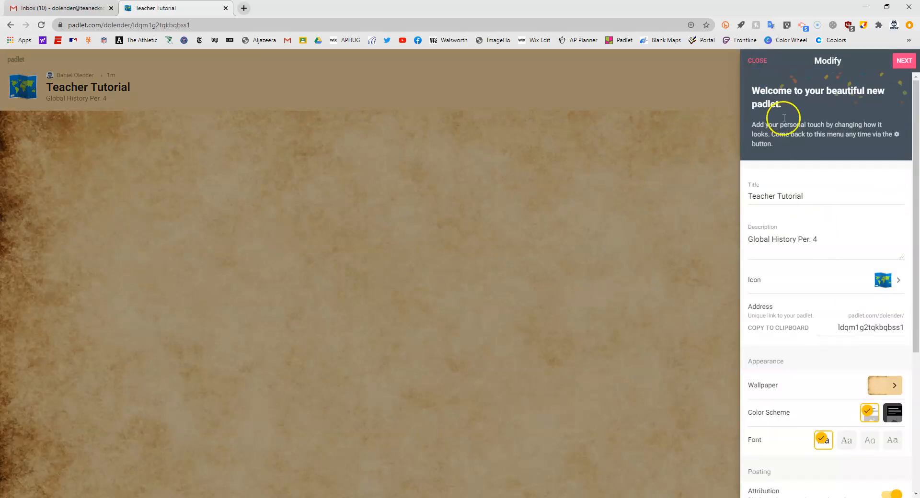
click(758, 60)
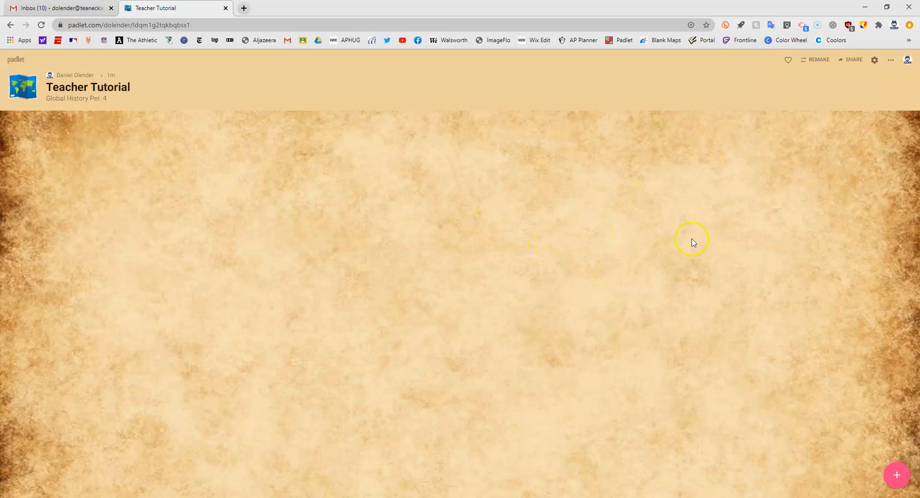
Reopen the padlet's settings, review the appearance, posting and content filtering options, and close them.
click(875, 64)
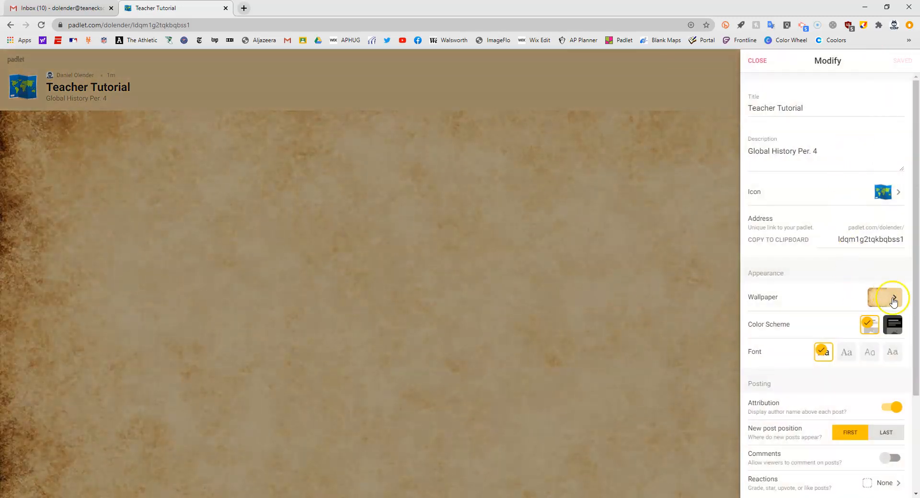
scroll(883, 304, down, 3)
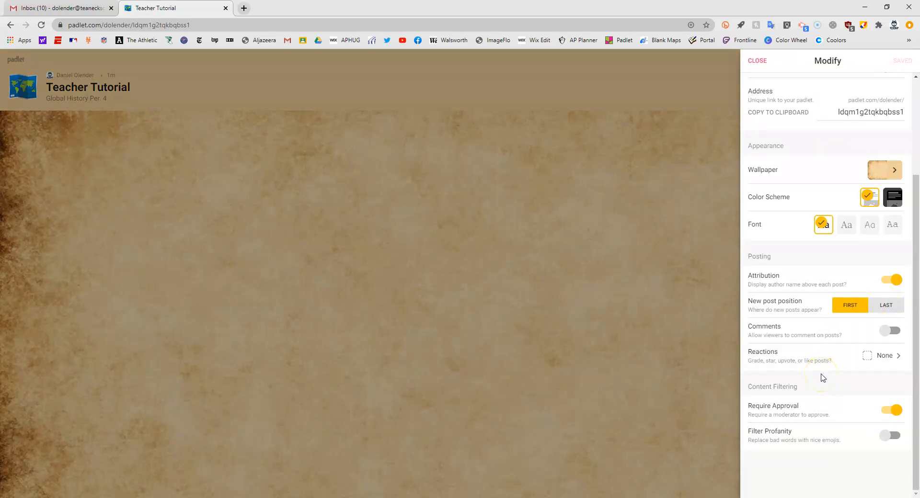
scroll(823, 379, up, 5)
click(757, 61)
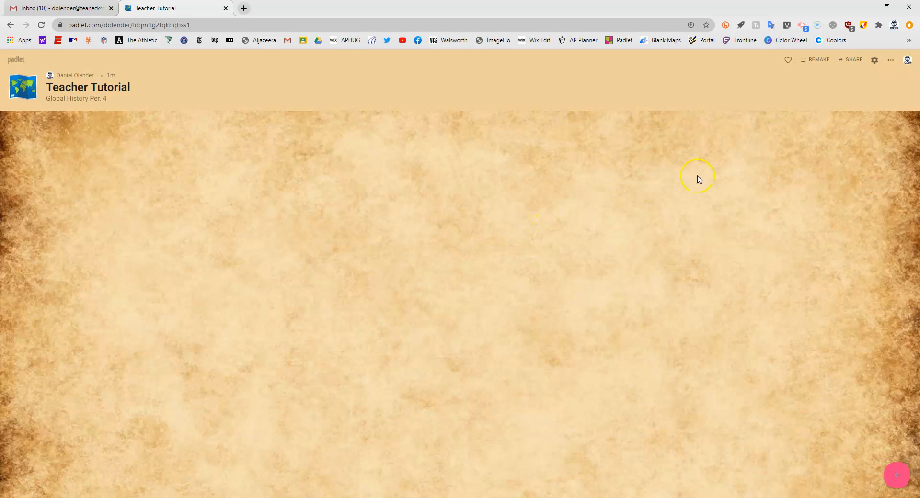
Review the padlet's member, privacy, sharing and export options and return to the wall.
click(855, 62)
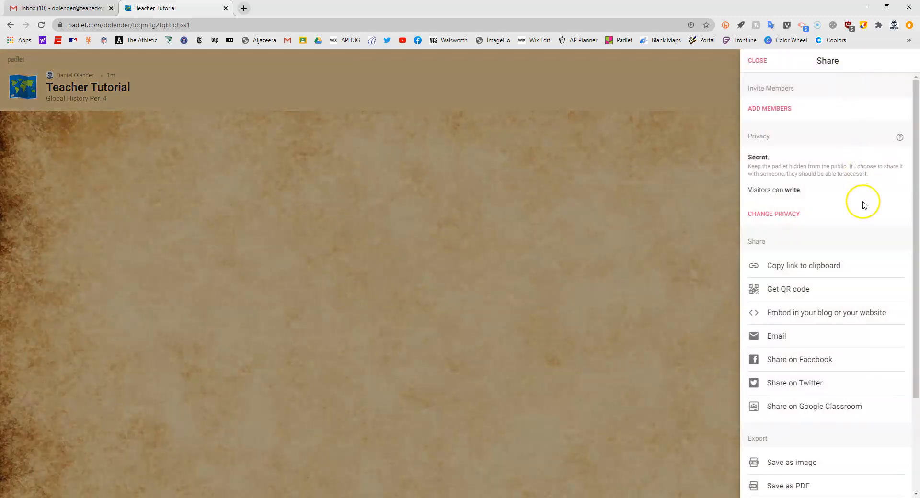
scroll(860, 206, down, 1)
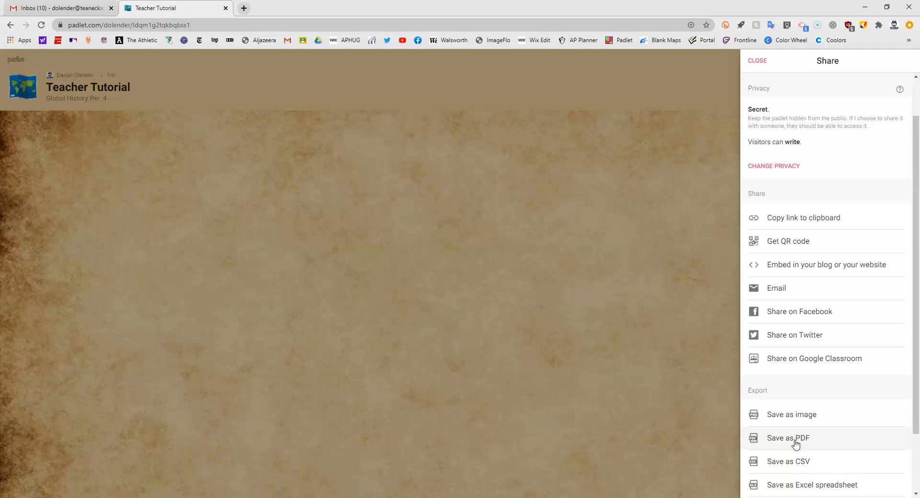
click(759, 62)
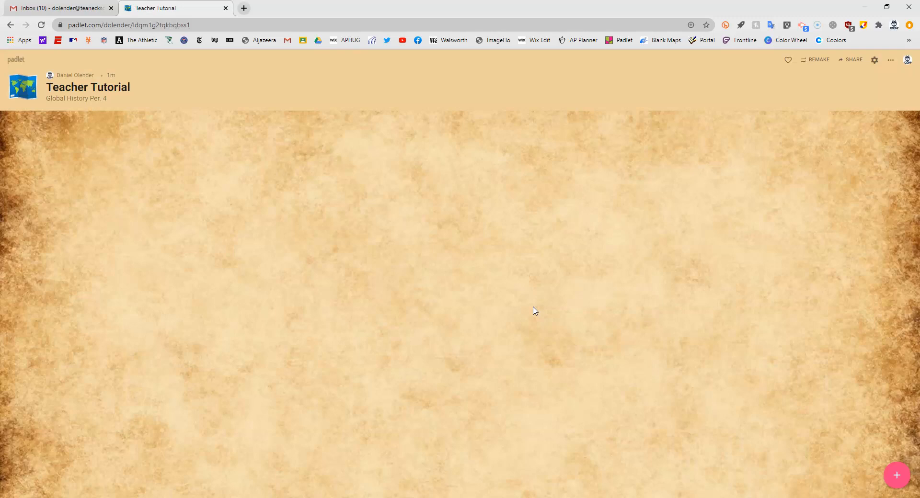
Add a post titled "Question 1" with the text "What are you most looking forward to with the new school year?".
click(526, 311)
click(521, 309)
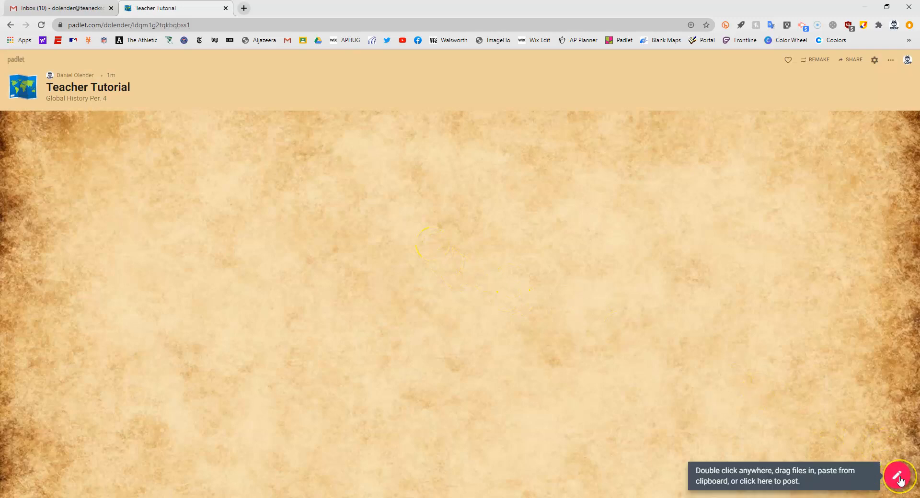
double_click(367, 202)
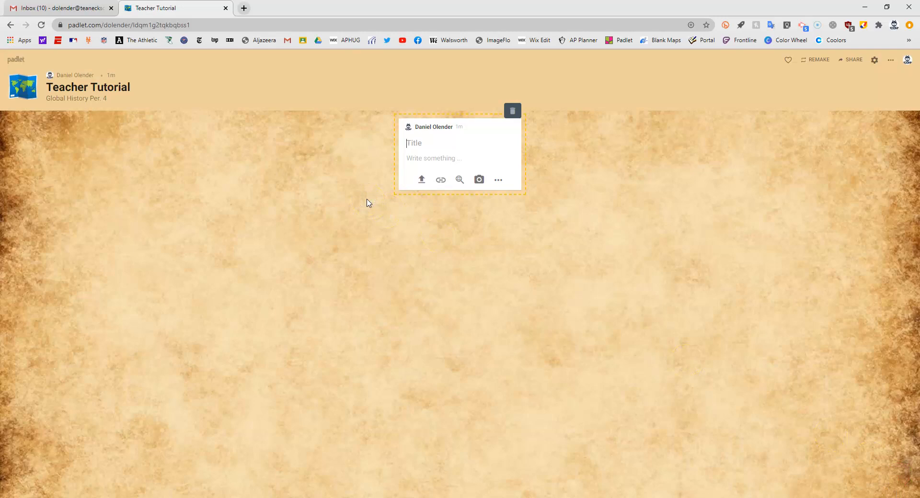
text(Question 1)
key(Tab)
text(What was)
key(BackSpace)
key(BackSpace)
key(BackSpace)
text(are you most look)
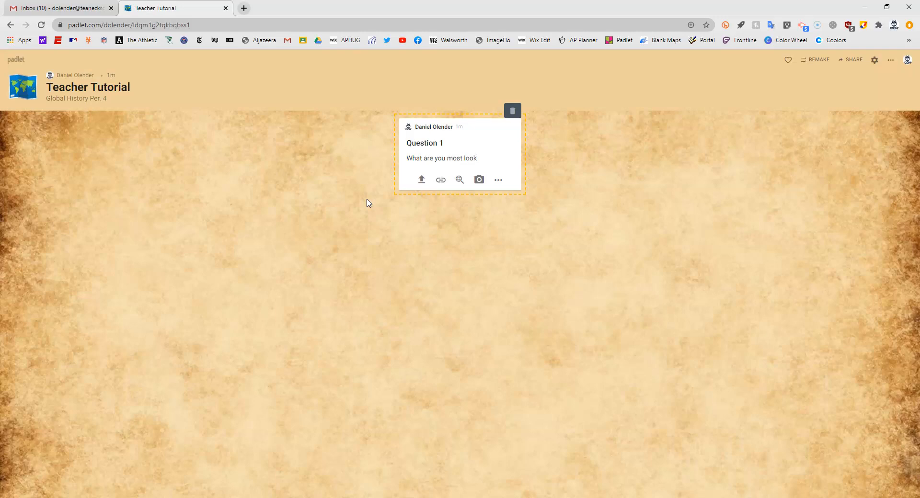
text(ing forward to)
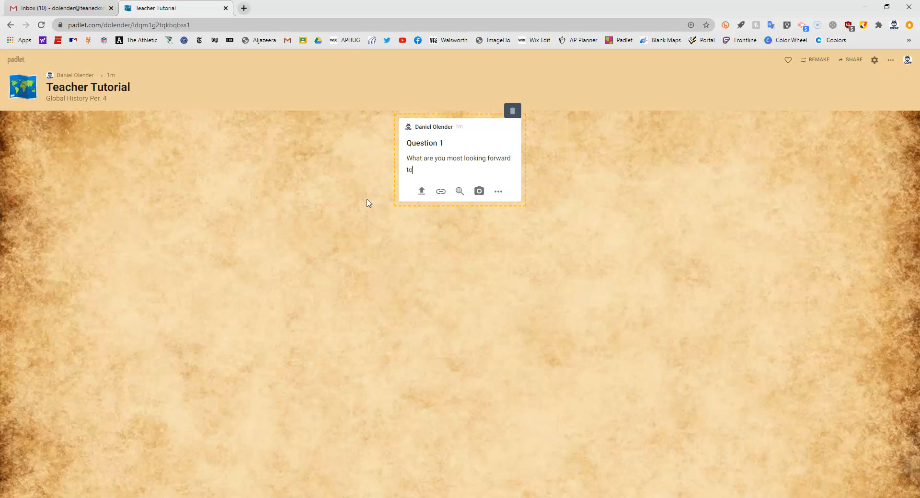
text( with the new school year?)
click(368, 202)
click(560, 151)
Try pink as the Question 1 post's color and set it to green.
click(517, 126)
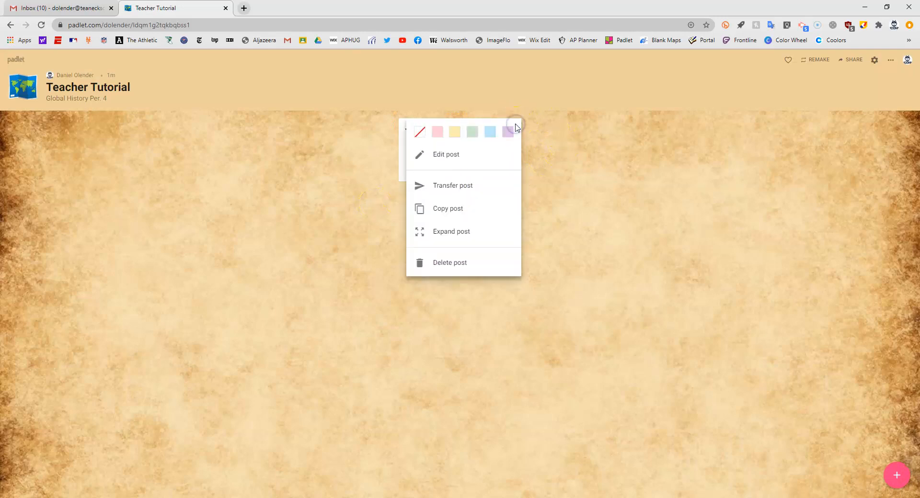
click(437, 132)
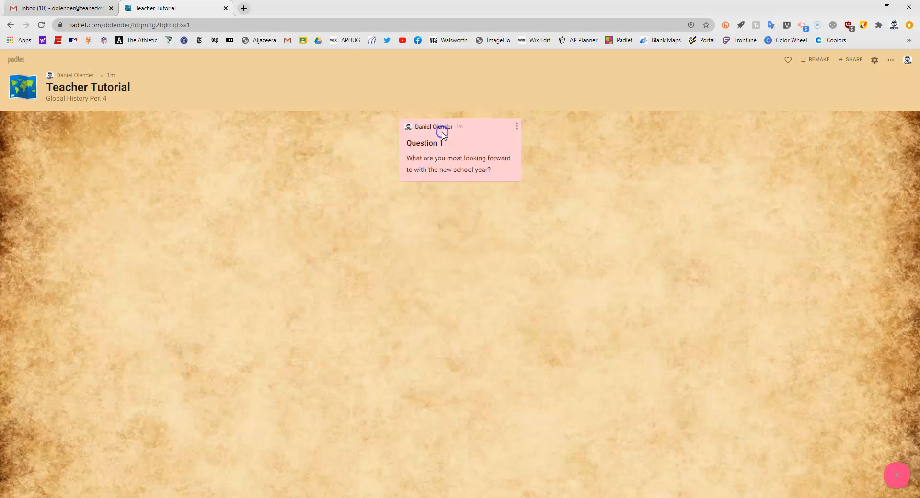
click(514, 128)
click(473, 132)
click(549, 146)
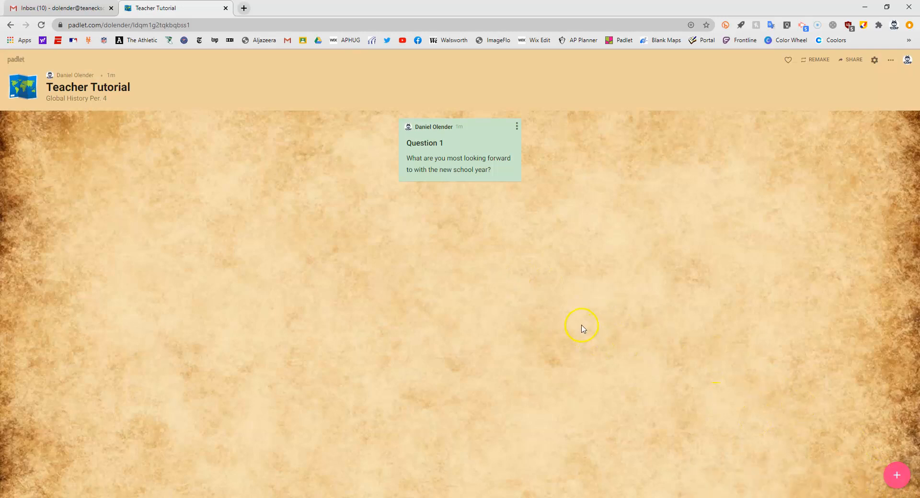
Add a post titled "Question 2" asking "What was your favorite memory from last school year?" and place it after the Question 1 post.
double_click(490, 276)
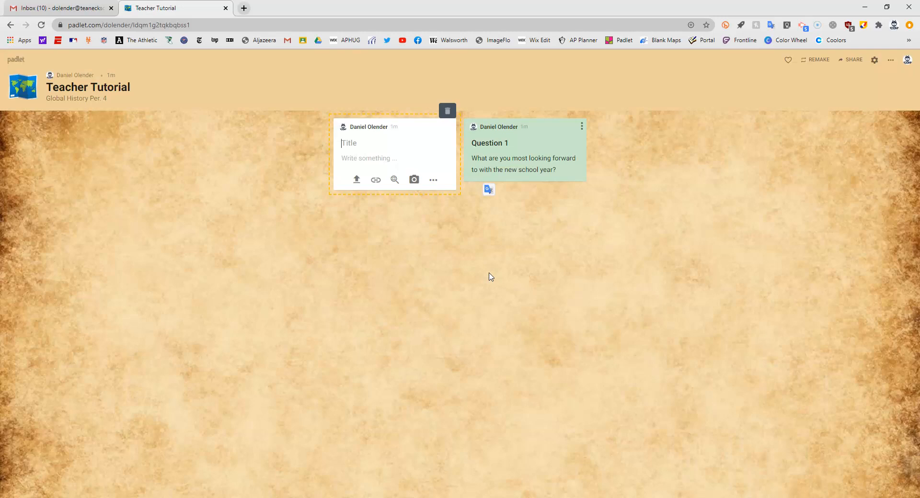
text(Question 2)
key(Tab)
text(What was your favorite)
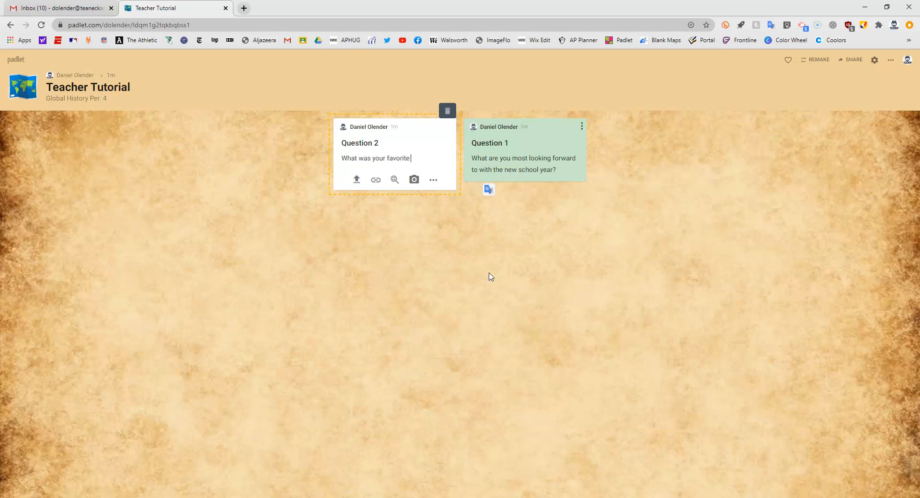
text( memory from las)
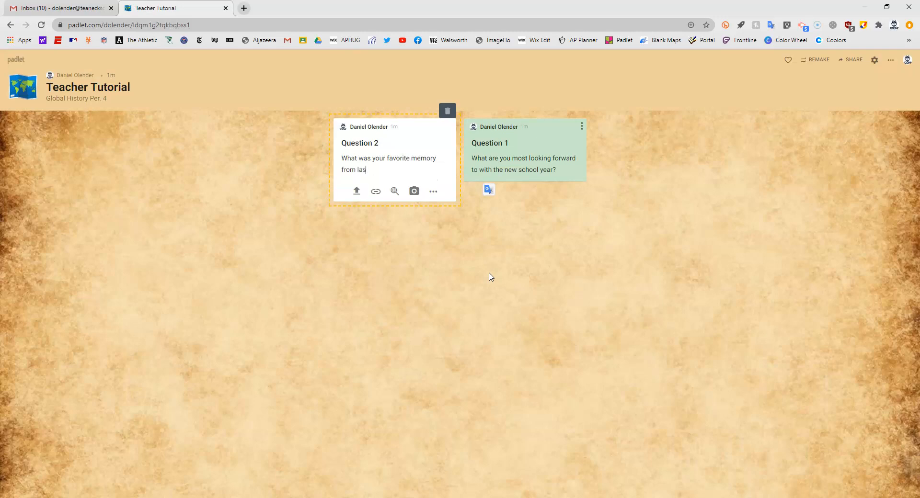
text(t school year?)
click(490, 276)
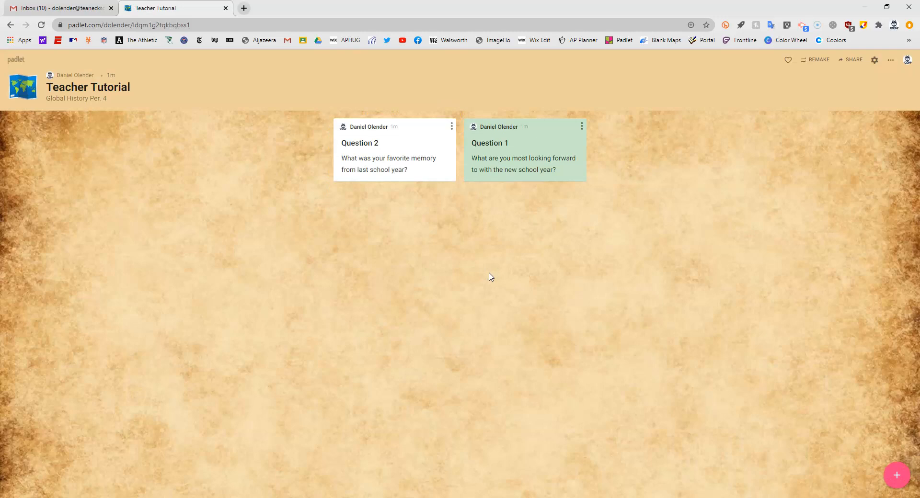
drag(417, 127, 468, 264)
click(511, 235)
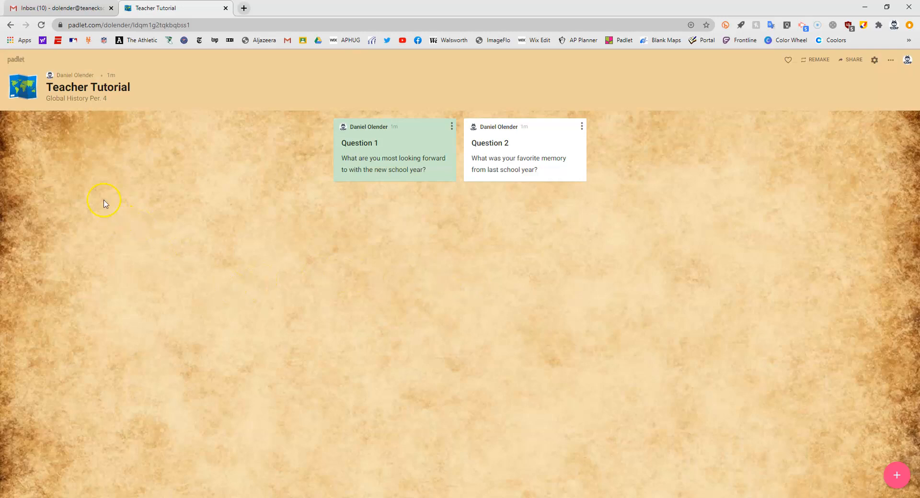
Return to the dashboard, open the "Hiroshima and Nagasaki" padlet and examine its directions, document columns and student responses.
click(16, 60)
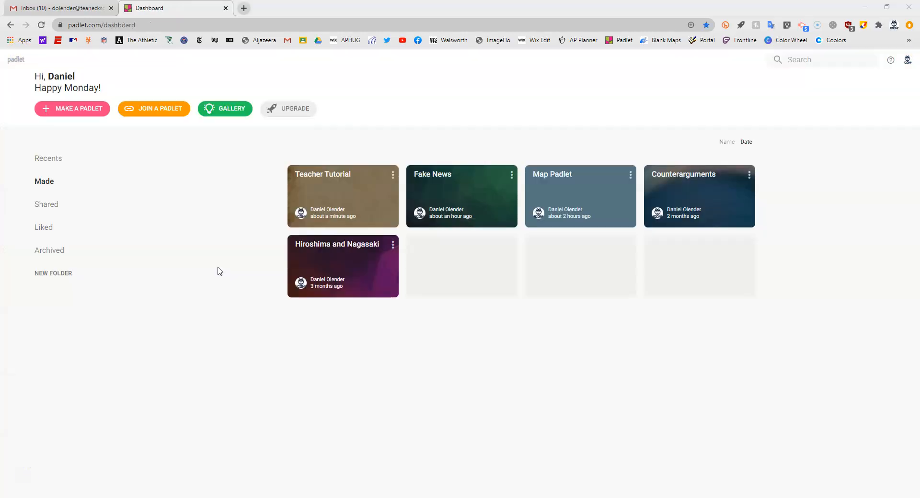
click(349, 250)
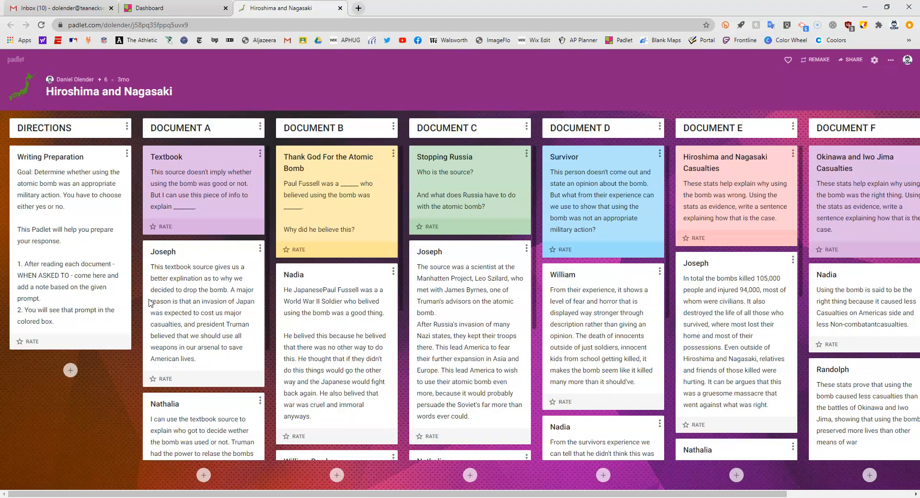
click(126, 374)
click(122, 376)
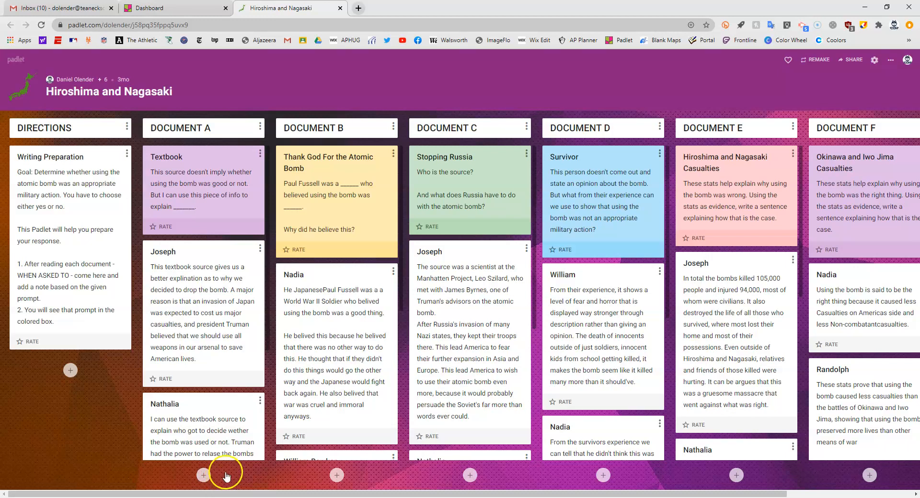
drag(367, 494, 389, 493)
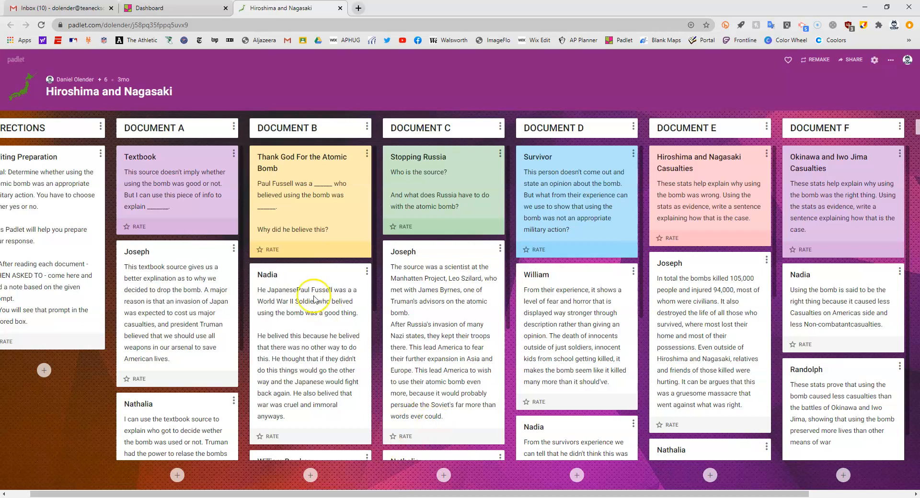
scroll(314, 337, down, 2)
scroll(314, 337, down, 2)
scroll(314, 337, up, 5)
drag(406, 494, 509, 494)
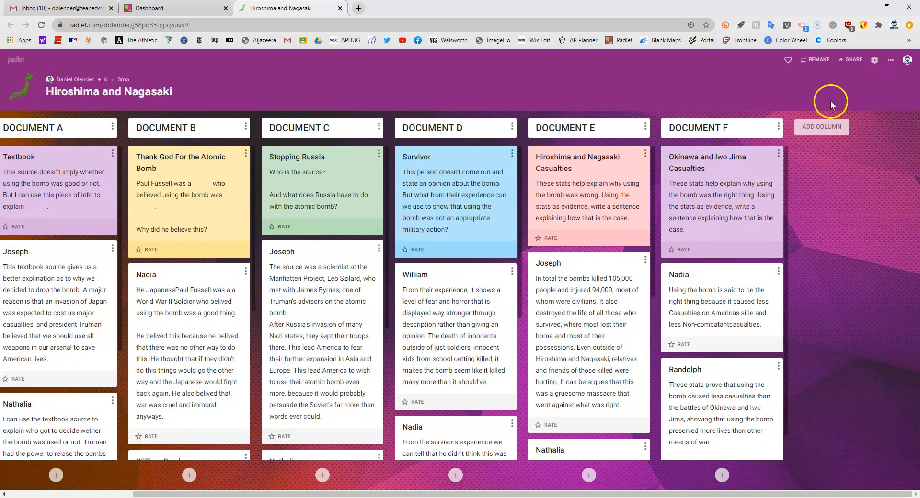
click(831, 126)
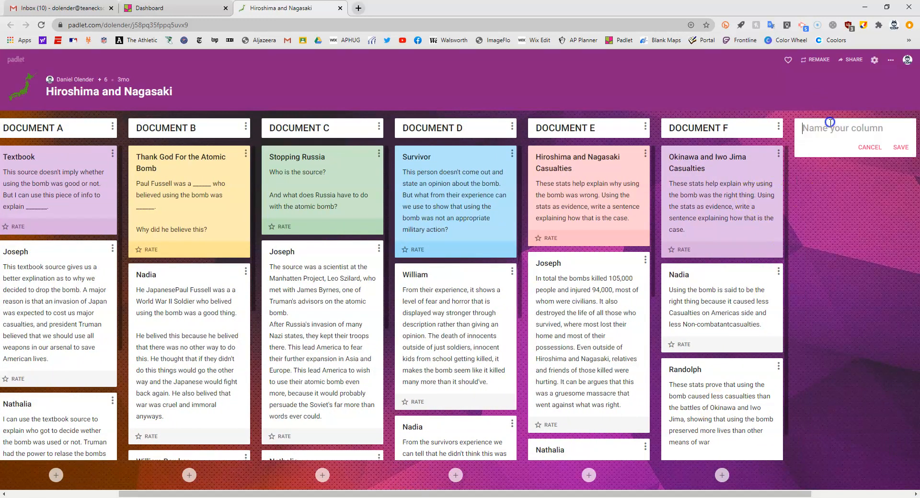
click(865, 148)
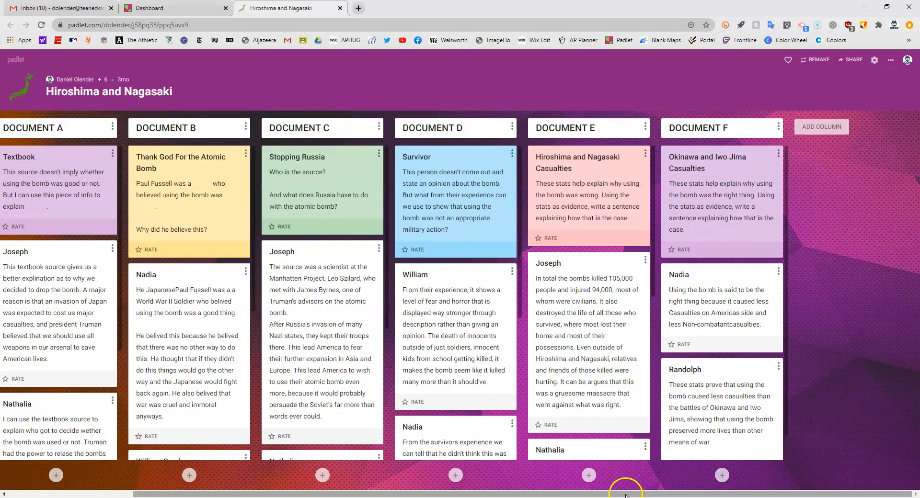
drag(625, 495, 510, 495)
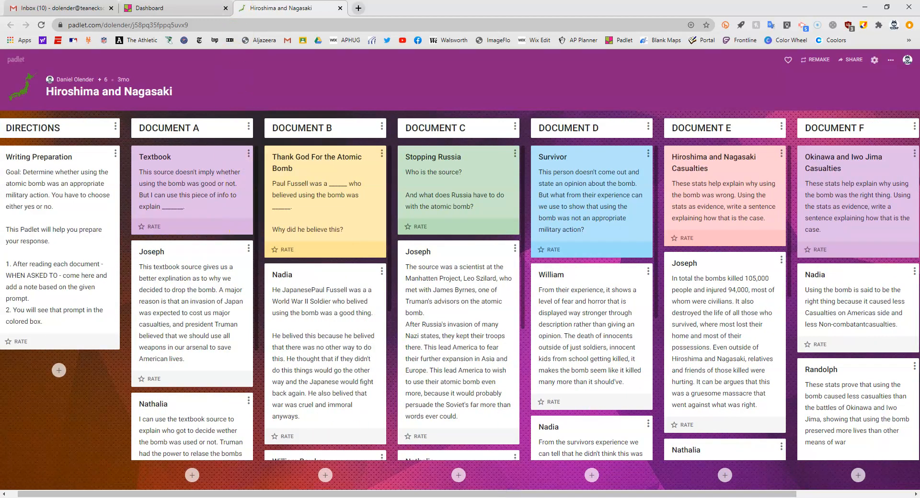
Go back to the dashboard, open the "Fake News" padlet and examine its connected category posts.
click(163, 8)
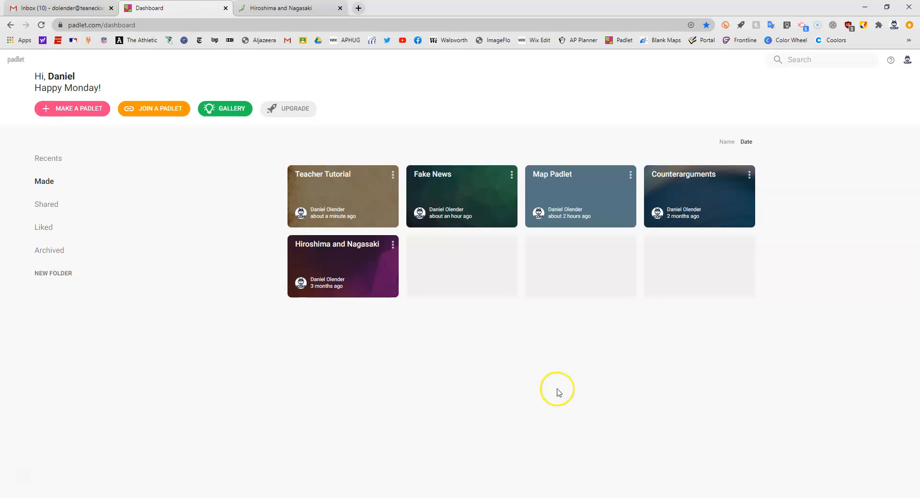
click(445, 183)
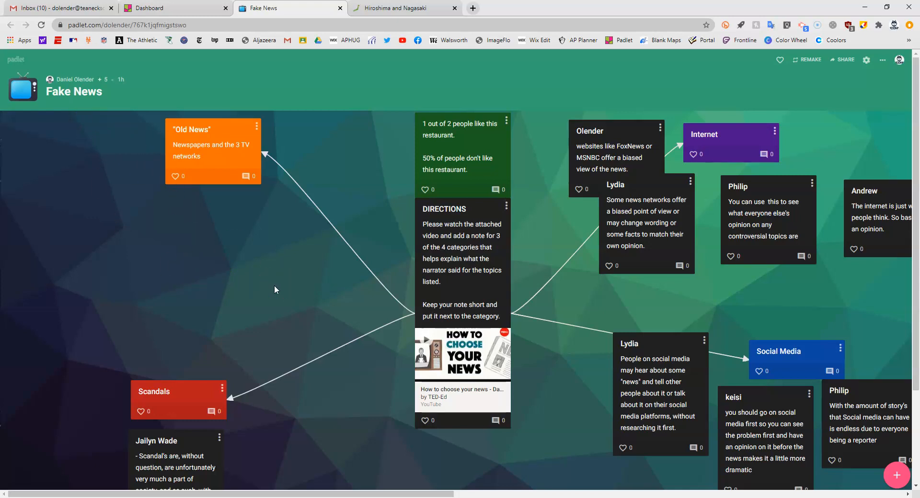
click(390, 494)
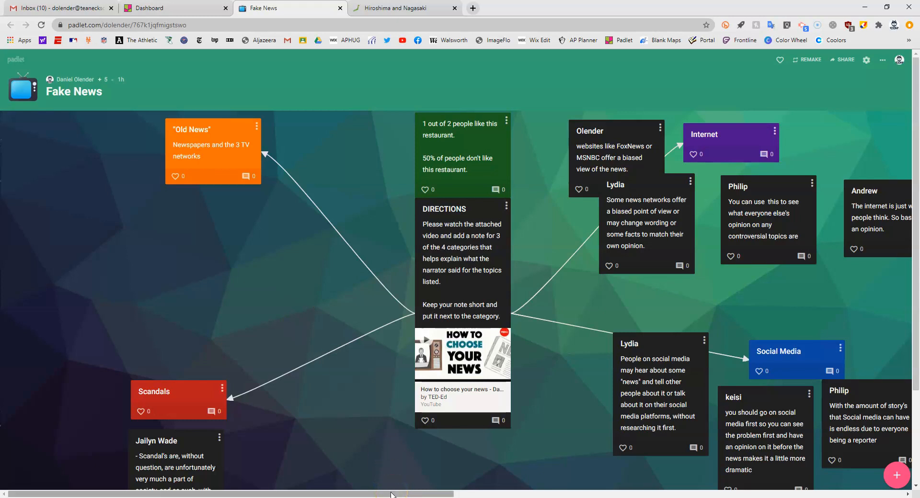
click(256, 279)
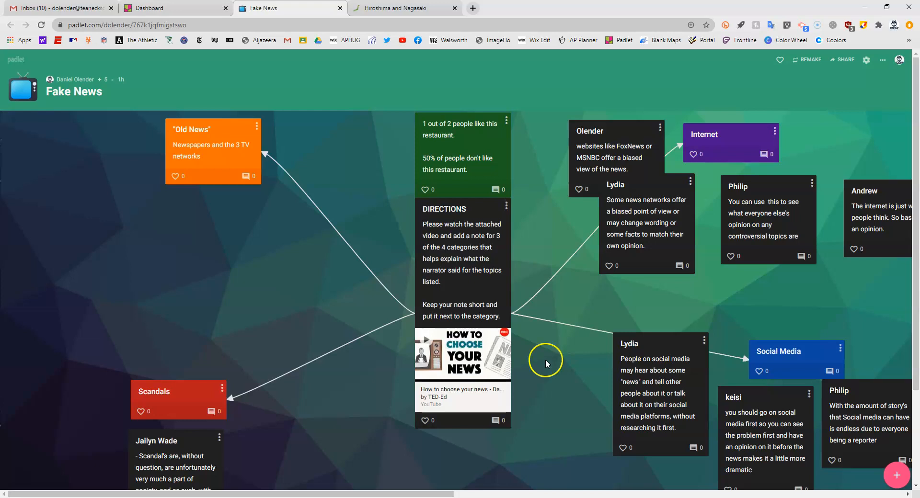
Play the "How to choose your news" video in the DIRECTIONS post, view it full screen and return to the padlet.
click(430, 345)
click(434, 374)
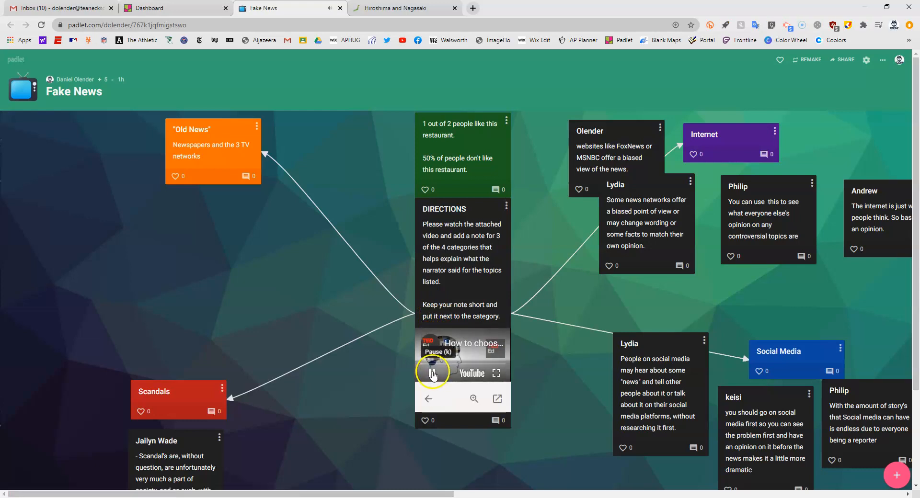
click(497, 372)
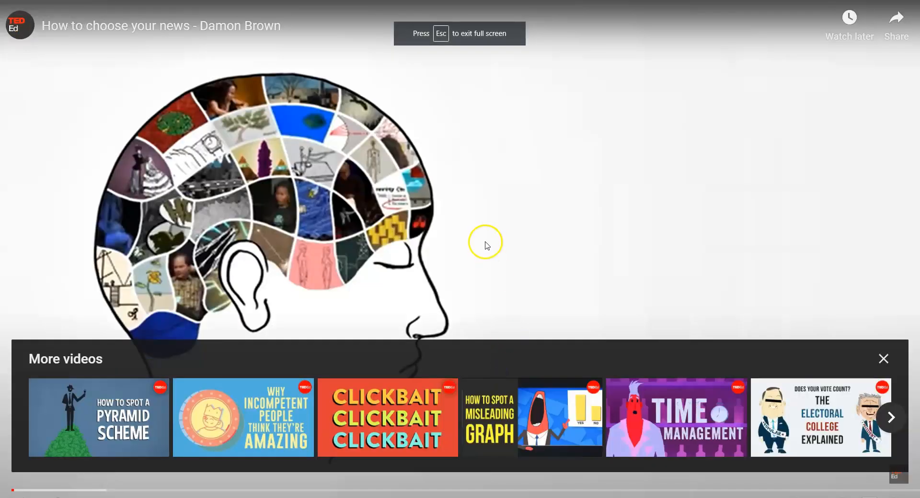
key(Escape)
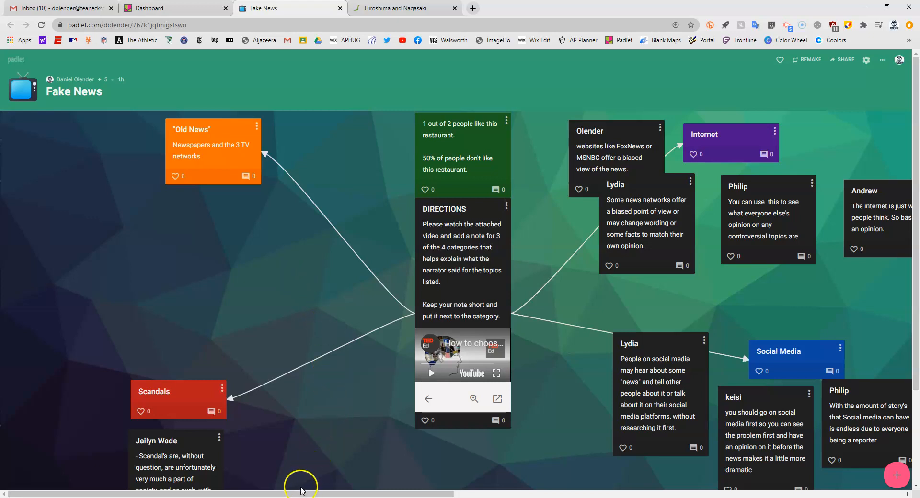
View the image in the "Media Bias Chart" post at full size and close it.
drag(301, 494, 304, 494)
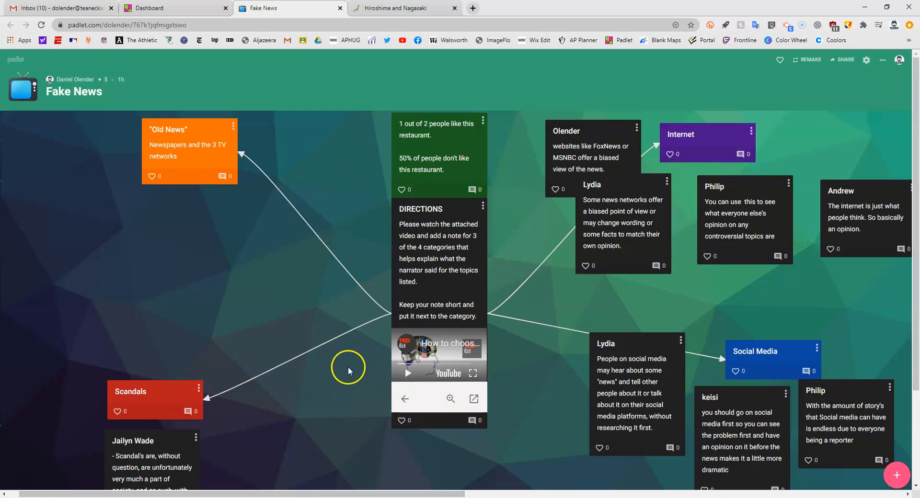
drag(343, 494, 602, 483)
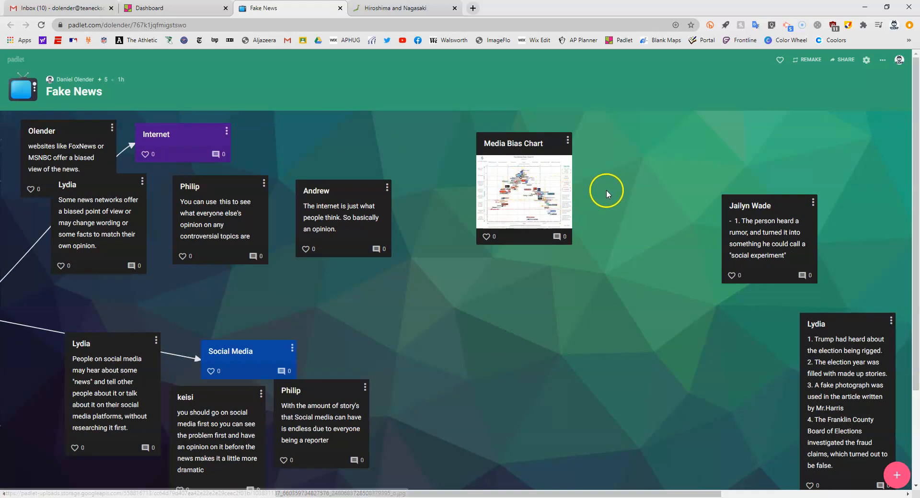
click(544, 191)
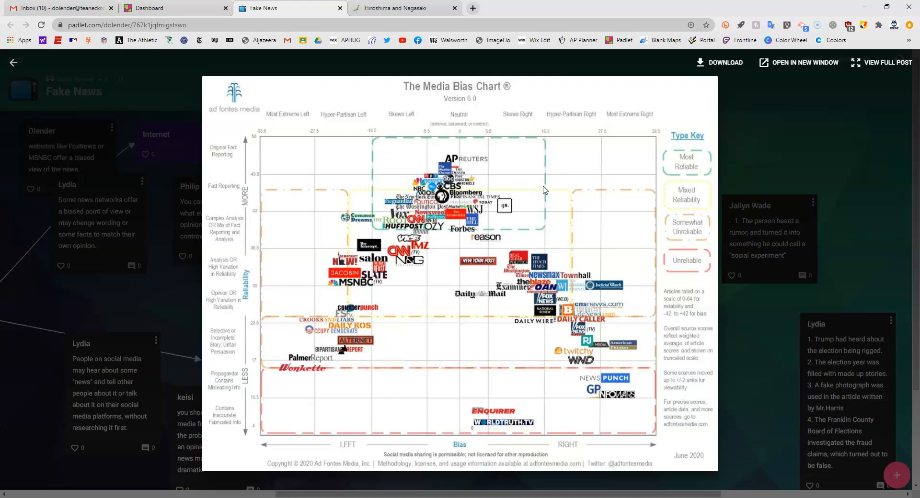
click(743, 318)
Examine the article posts and student responses, read through the linked New York Times story in Article 1 and close it.
drag(483, 493, 751, 492)
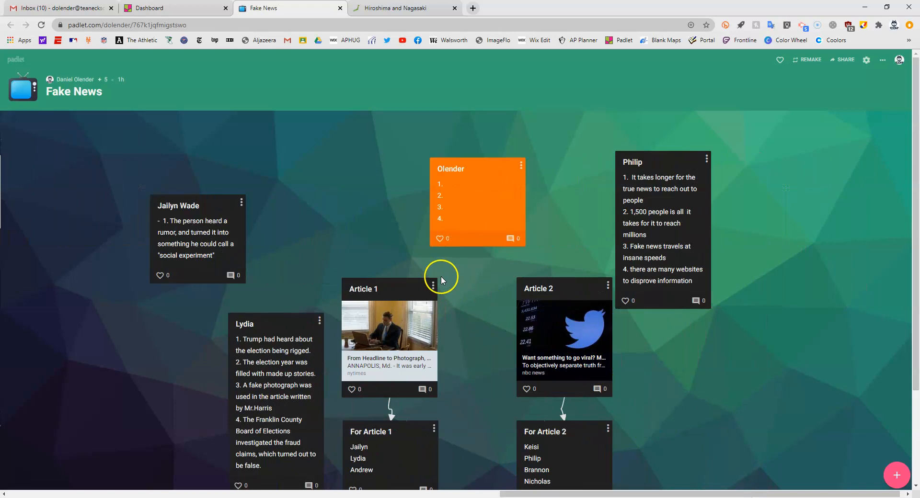
scroll(476, 271, down, 2)
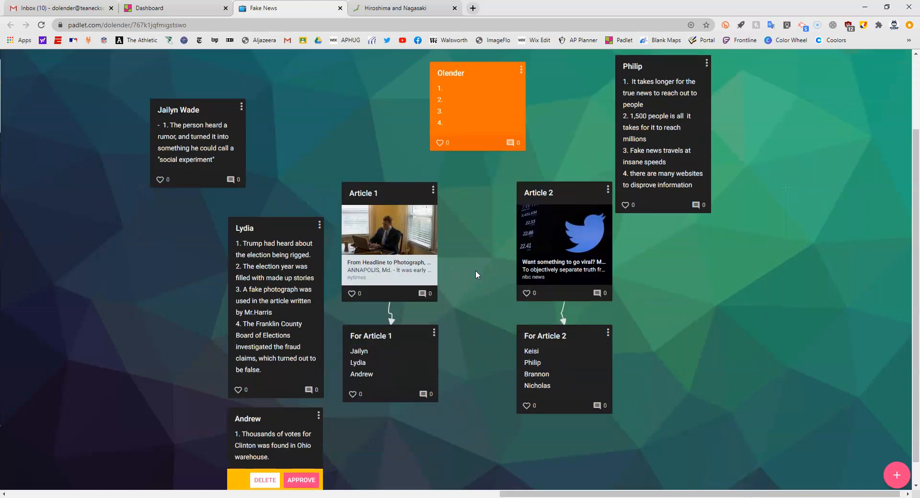
scroll(475, 275, up, 1)
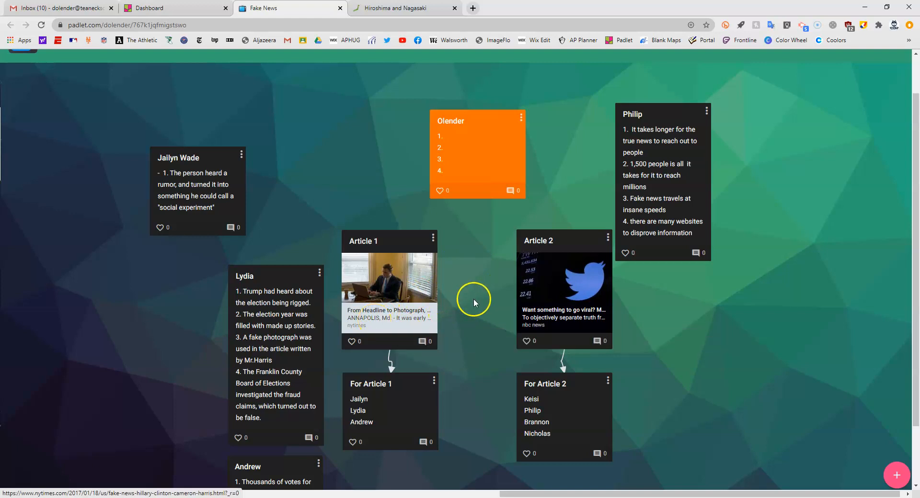
click(394, 300)
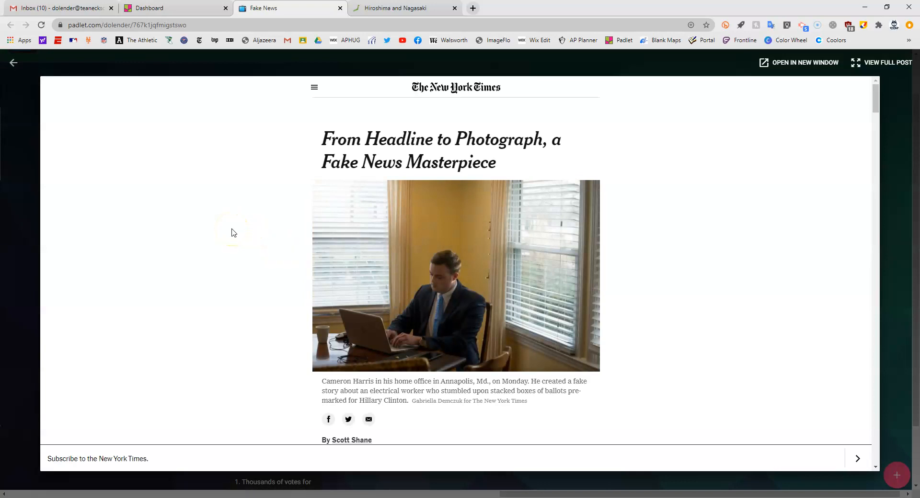
scroll(231, 233, down, 15)
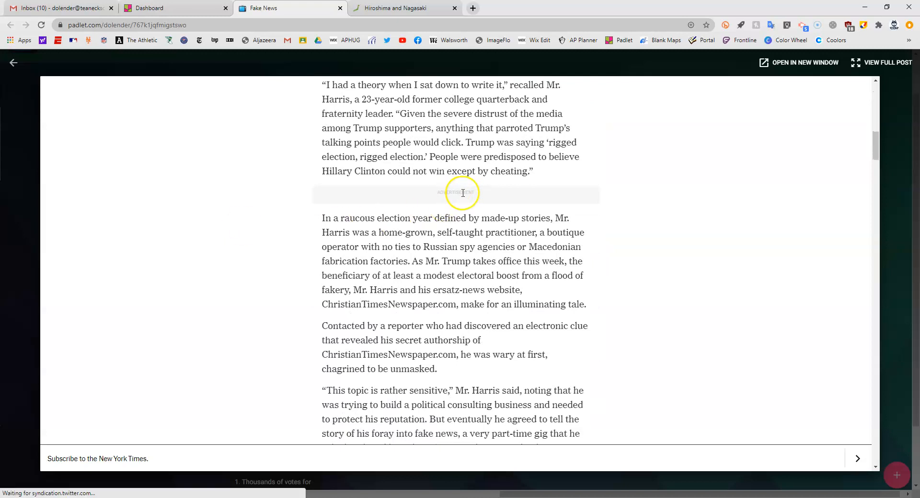
scroll(276, 197, down, 18)
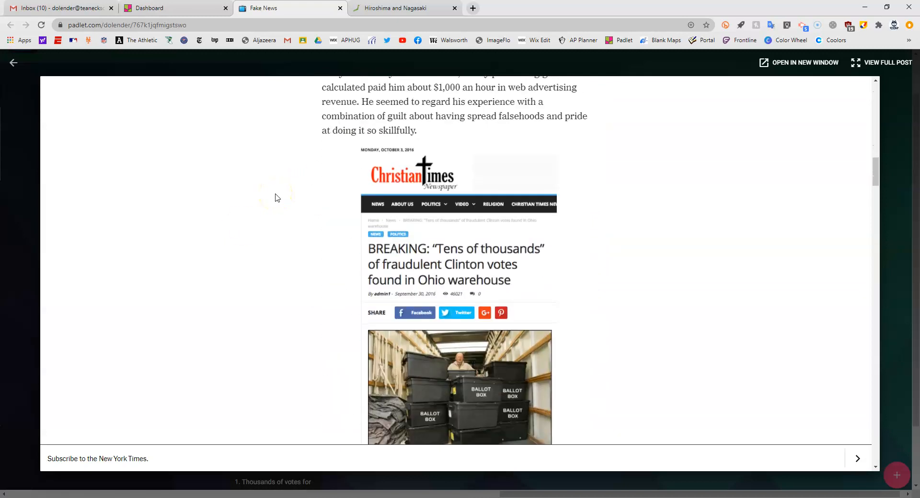
scroll(276, 197, down, 18)
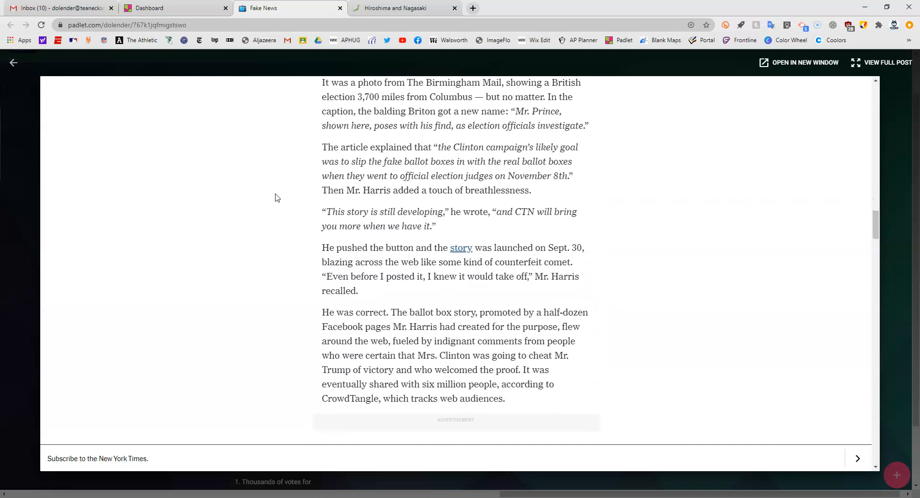
scroll(276, 198, down, 12)
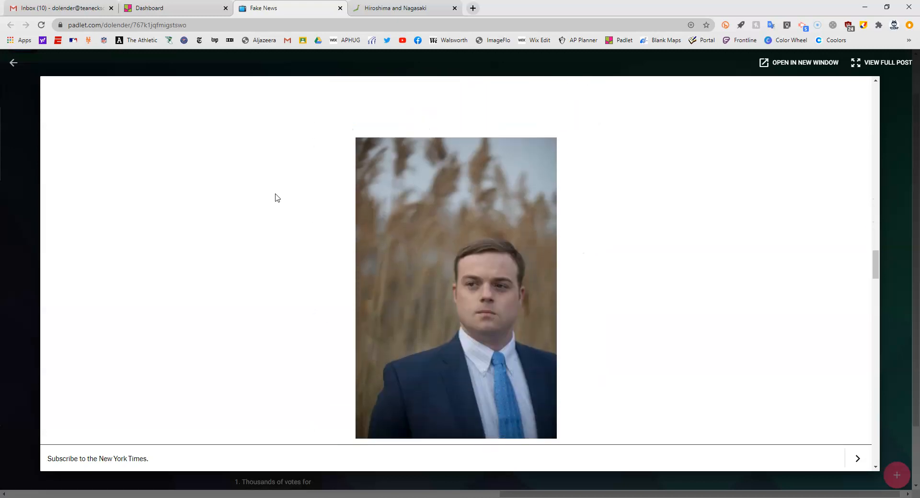
scroll(276, 198, down, 14)
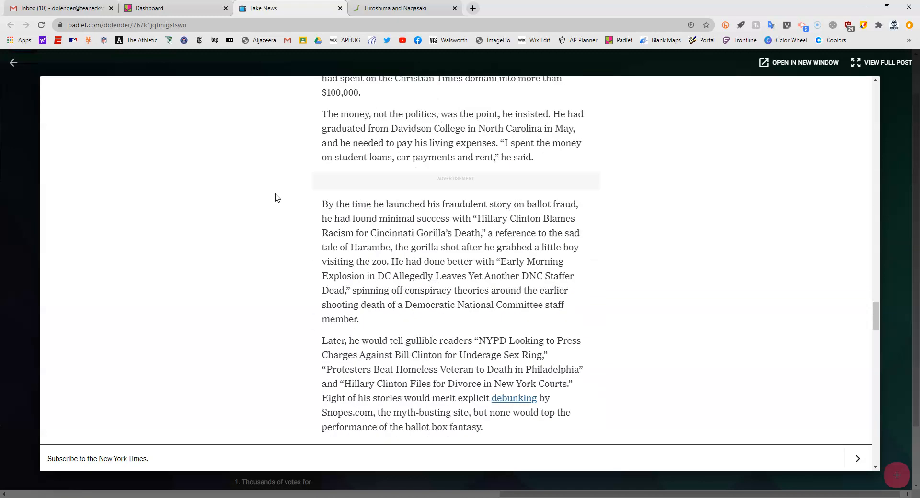
click(14, 62)
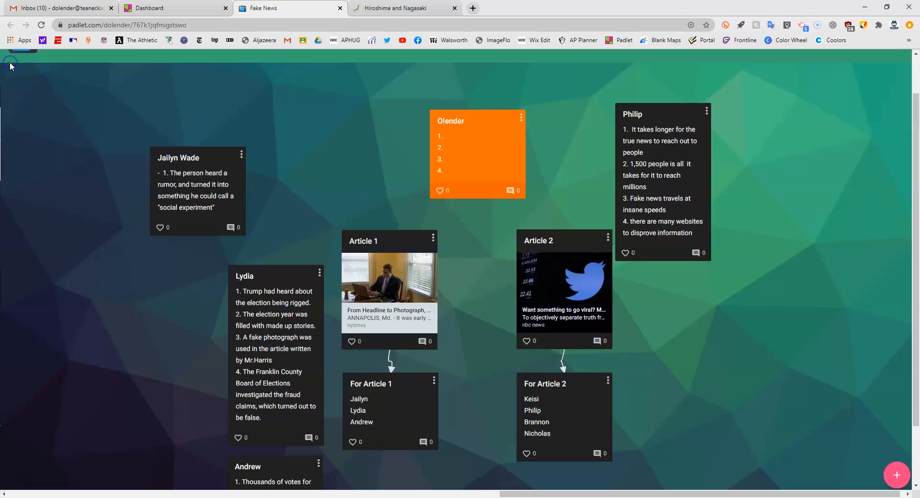
Read through the NBC News story linked in the Article 2 post and return to the padlet.
click(537, 316)
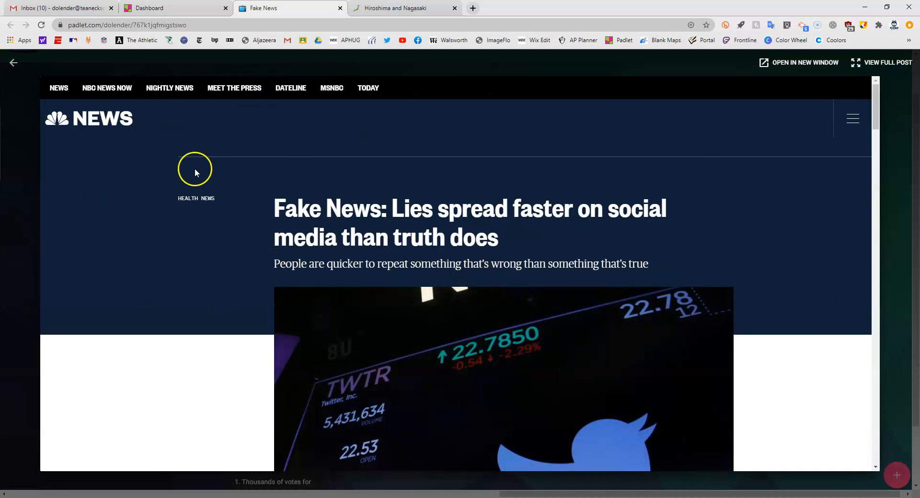
scroll(209, 269, down, 8)
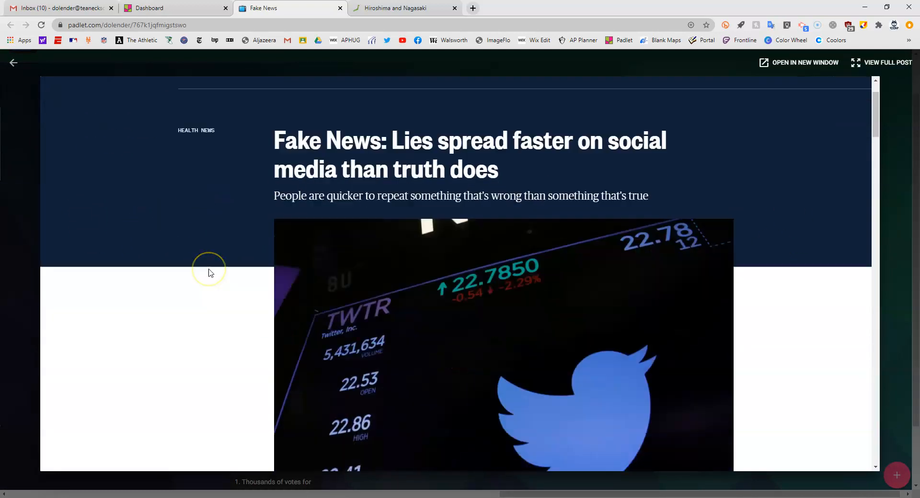
scroll(209, 273, down, 15)
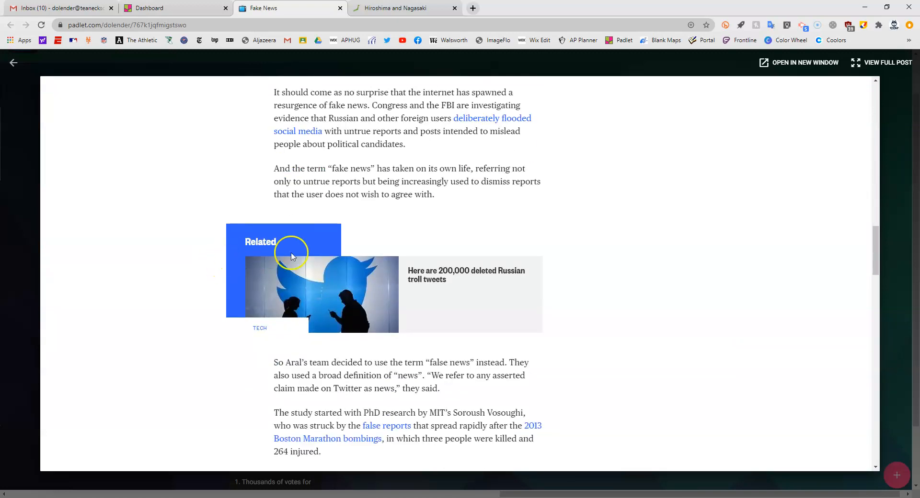
scroll(160, 258, down, 2)
scroll(159, 258, down, 12)
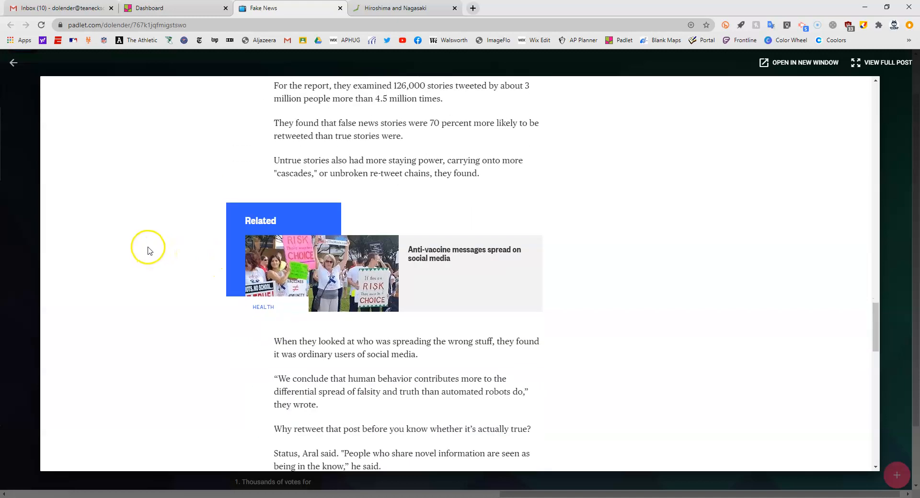
scroll(145, 248, down, 3)
click(14, 64)
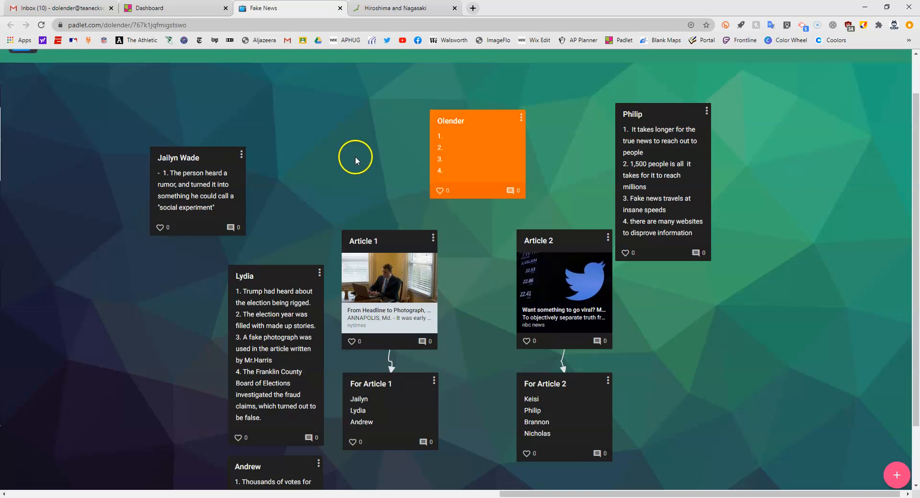
Return to the dashboard, open "Map Padlet" and examine its pins across the United States.
click(178, 8)
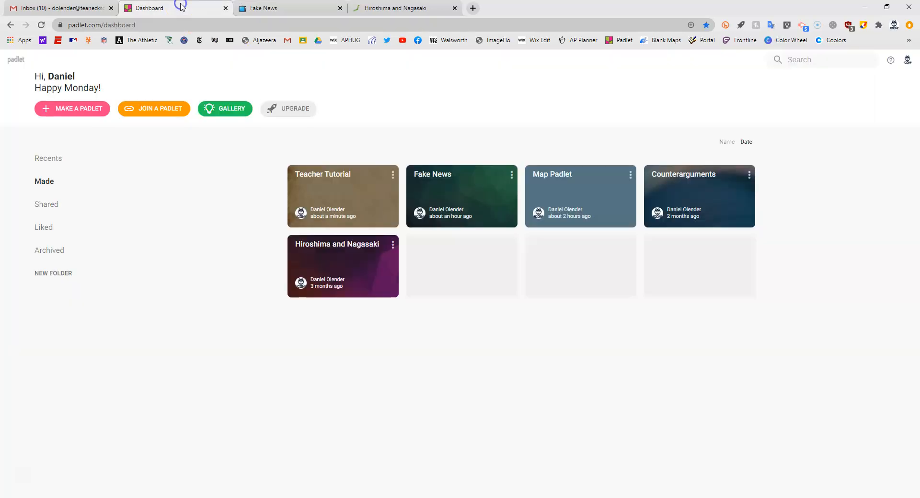
click(555, 178)
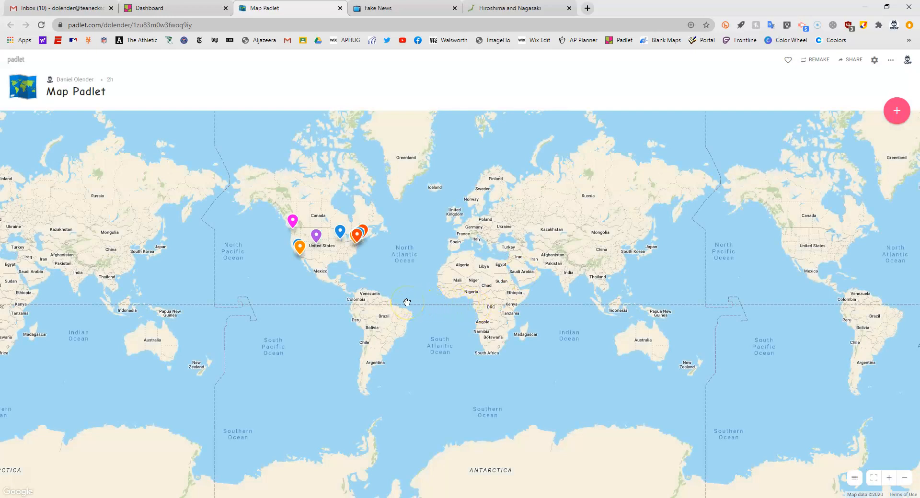
scroll(406, 303, up, 1)
drag(442, 211, 428, 273)
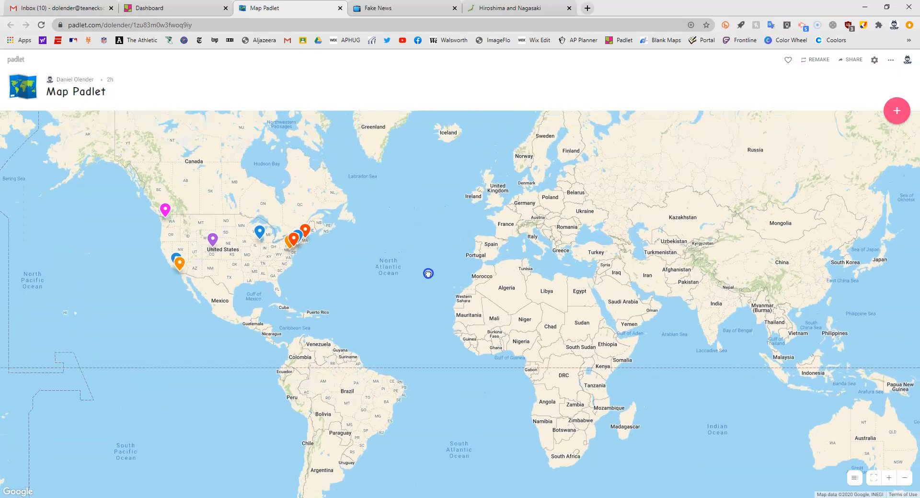
scroll(163, 222, up, 2)
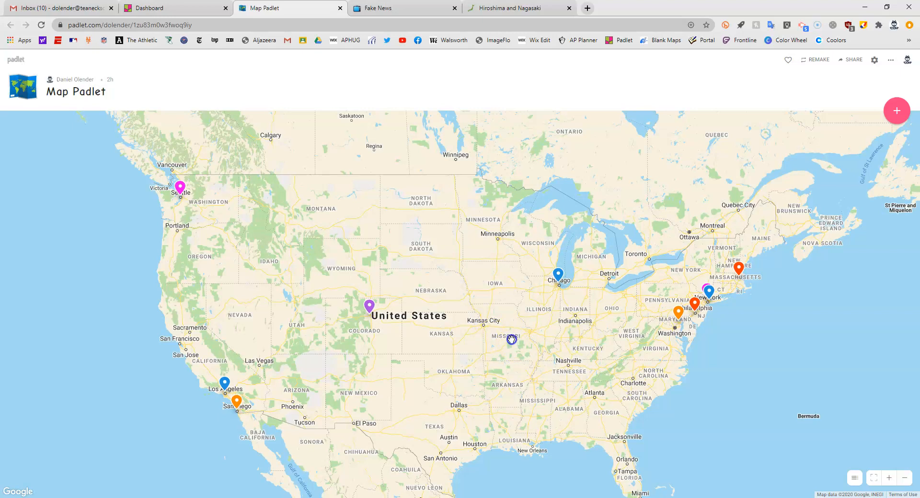
drag(511, 341, 509, 333)
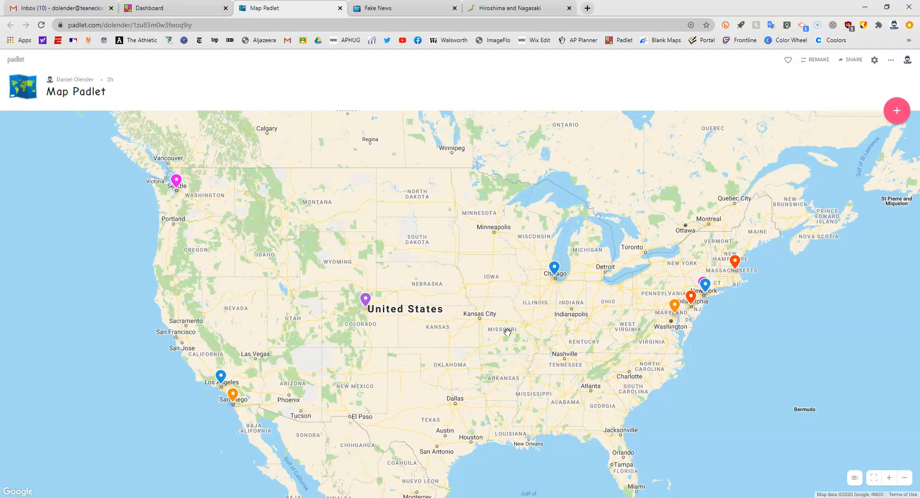
View the Seattle T-Mobile Park and Los Angeles Dodger Stadium pin posts, then close the open post.
click(177, 185)
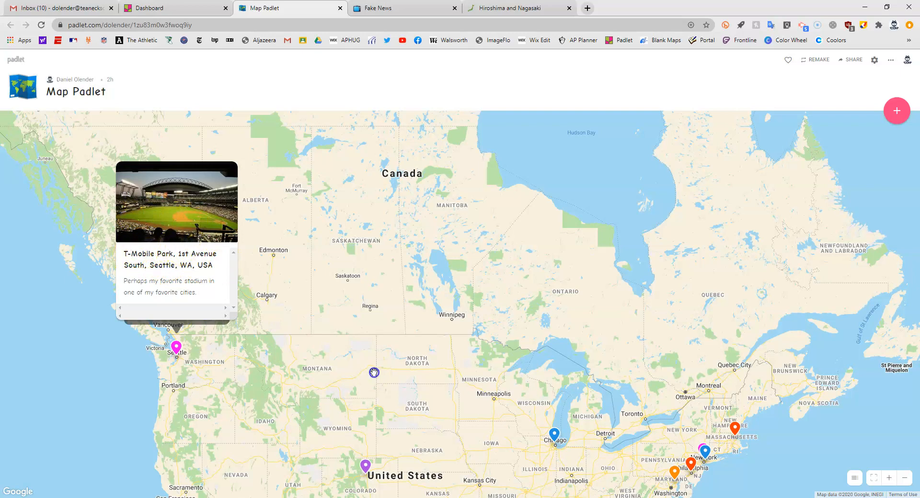
drag(374, 372, 377, 163)
click(225, 334)
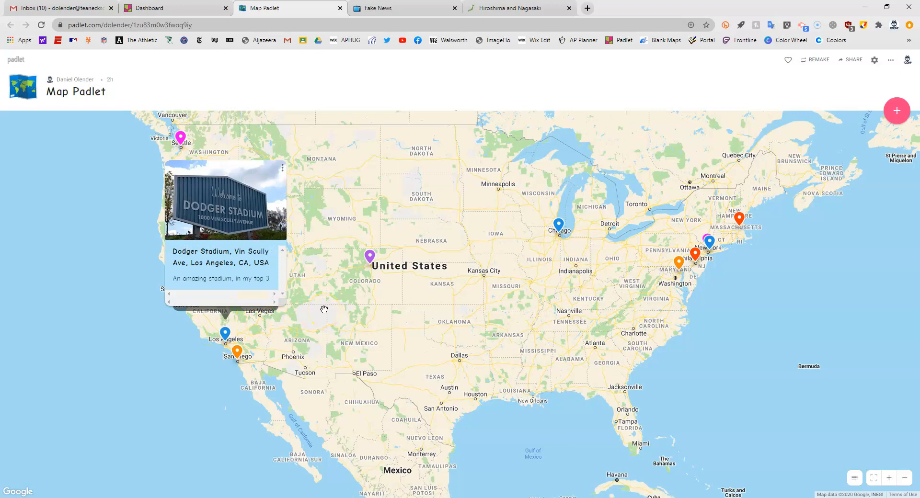
click(355, 188)
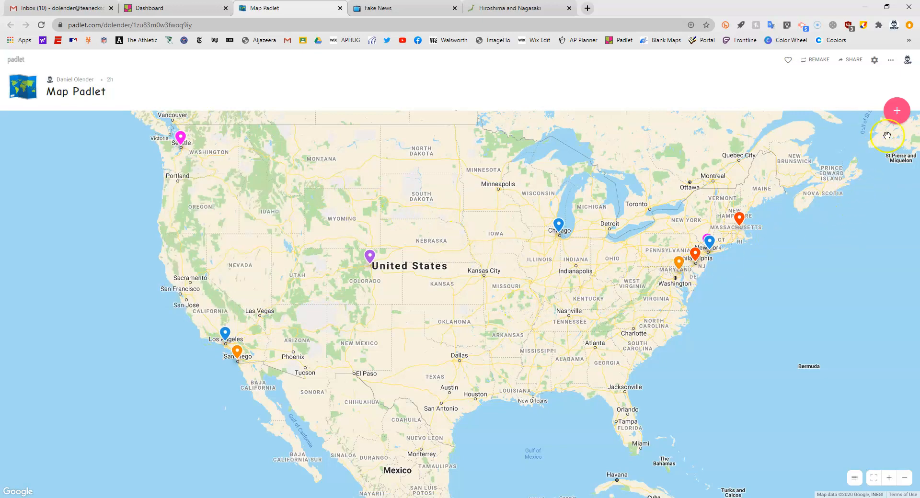
Add a map post by searching for "at&t park" and choosing AT&T Park, Willie Mays Plaza, San Francisco, CA, USA.
click(896, 110)
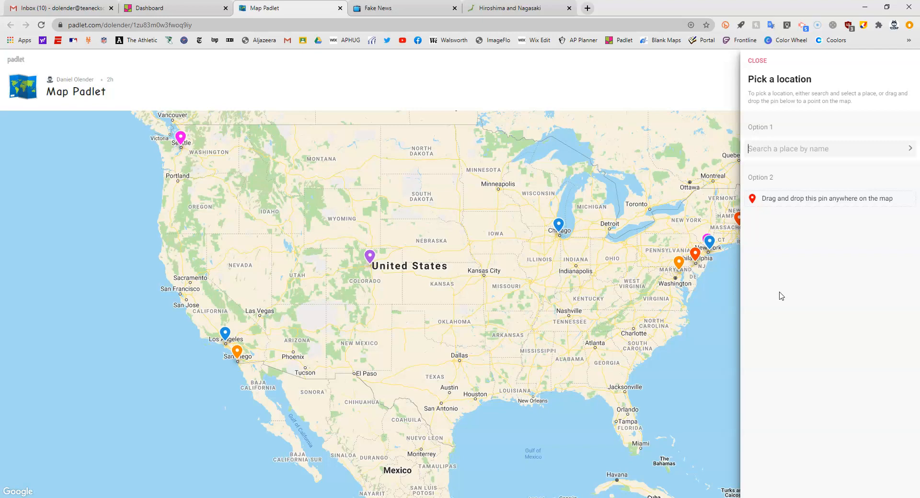
text(at)
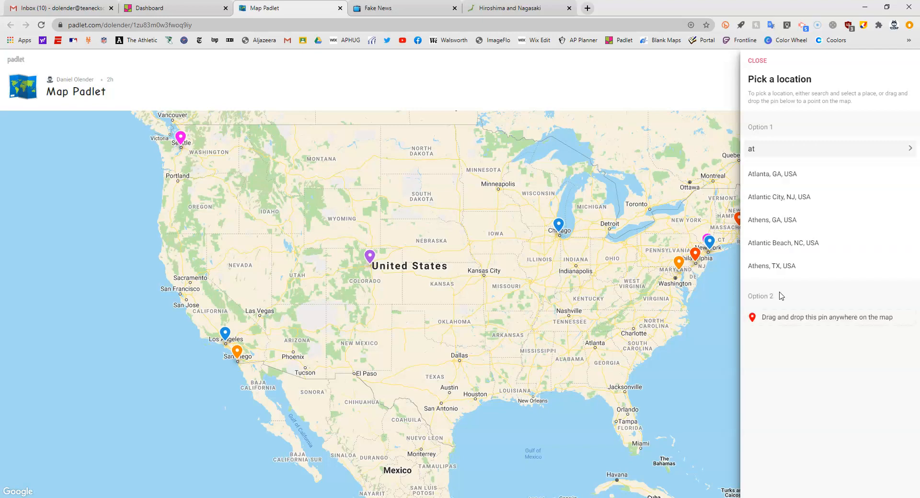
text(&t park)
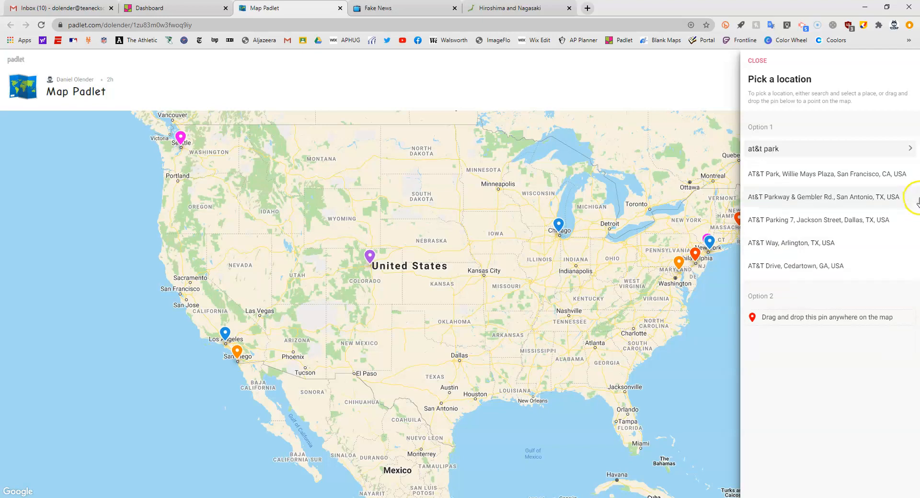
click(846, 175)
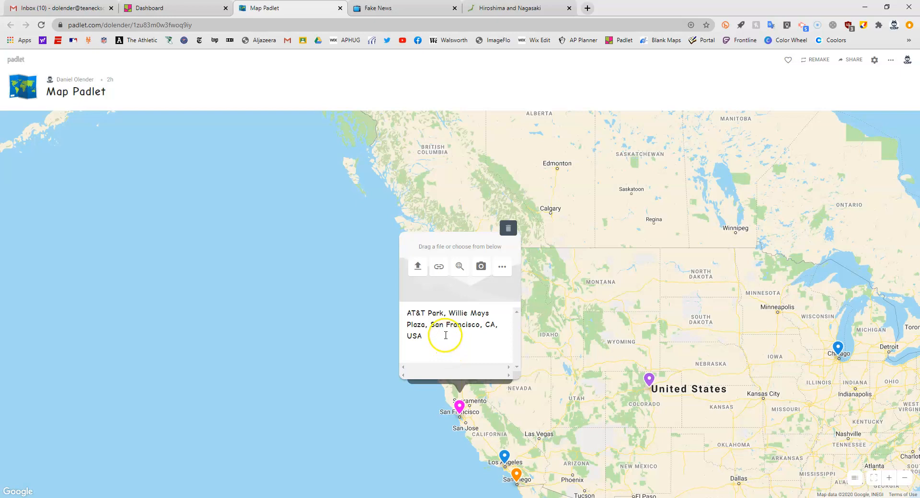
Attach the "AT&T Park, 24 Willie ..." ballpark photo from the image search to the AT&T Park post.
click(460, 267)
click(459, 269)
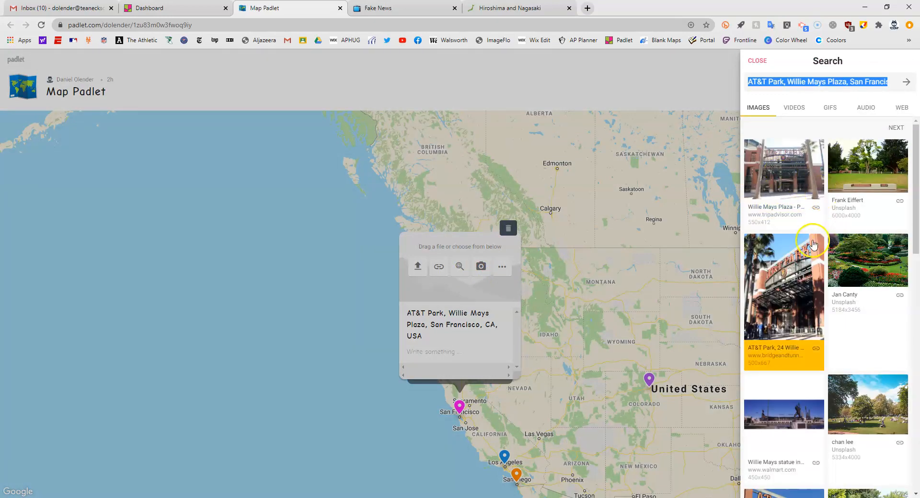
click(792, 293)
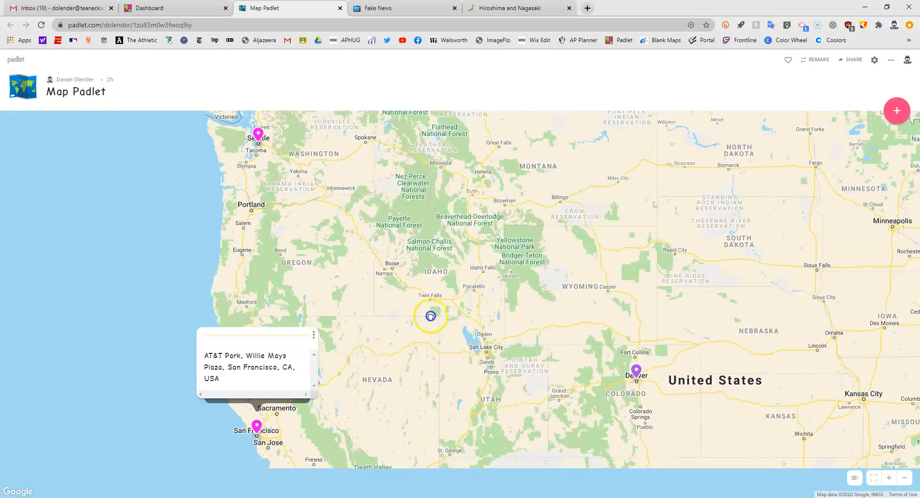
Examine the AT&T Park pin's exact location in San Francisco at street level, then close its open post.
drag(431, 317, 525, 254)
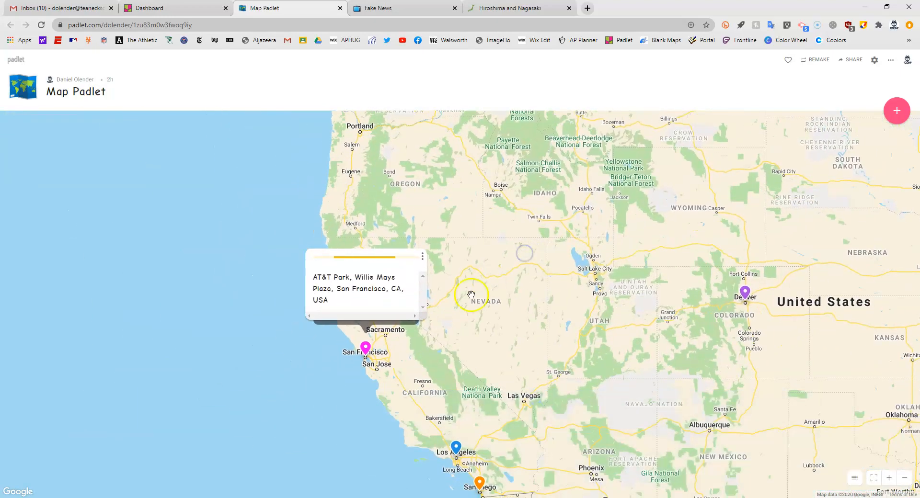
drag(491, 344, 518, 328)
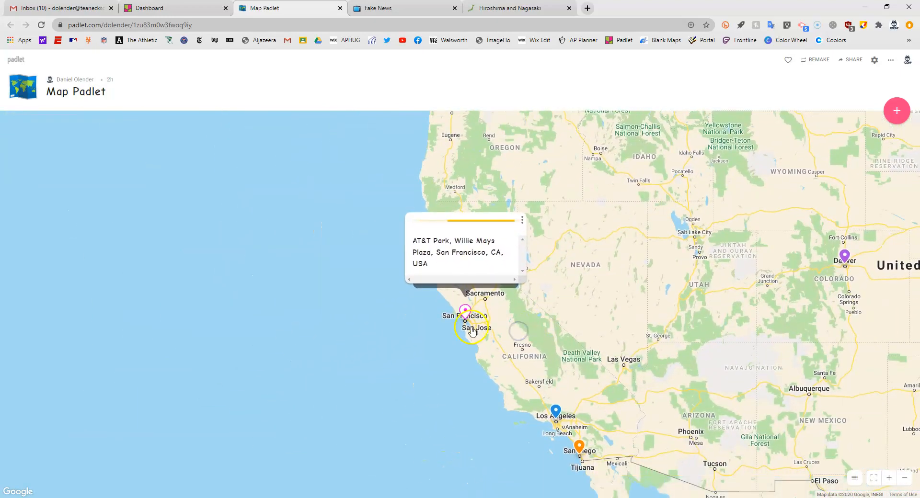
scroll(464, 327, up, 3)
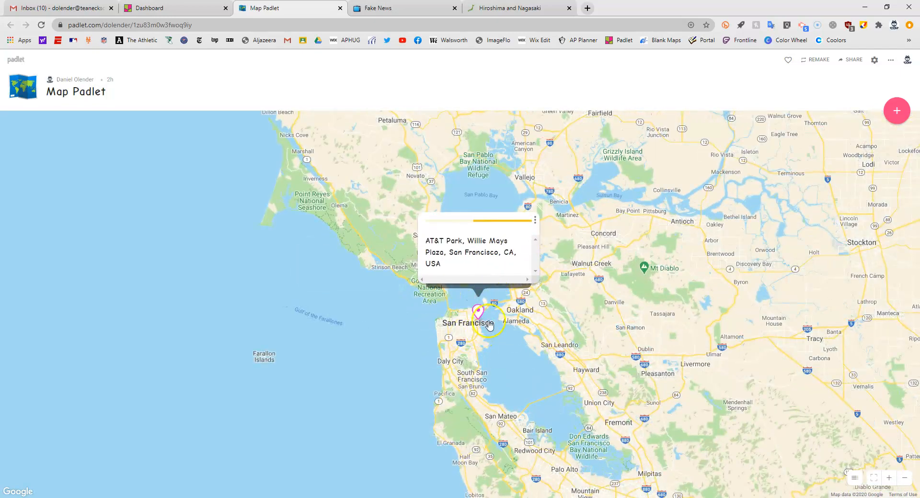
scroll(459, 326, up, 2)
scroll(459, 327, up, 4)
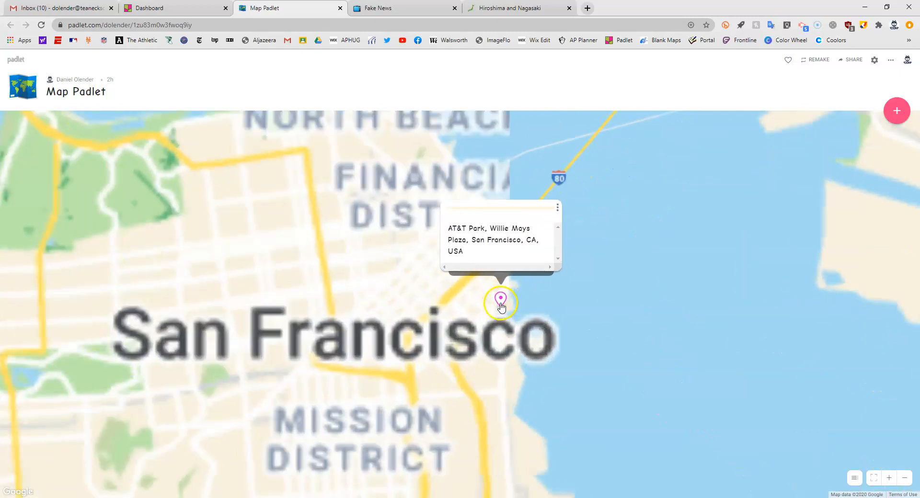
scroll(508, 322, up, 1)
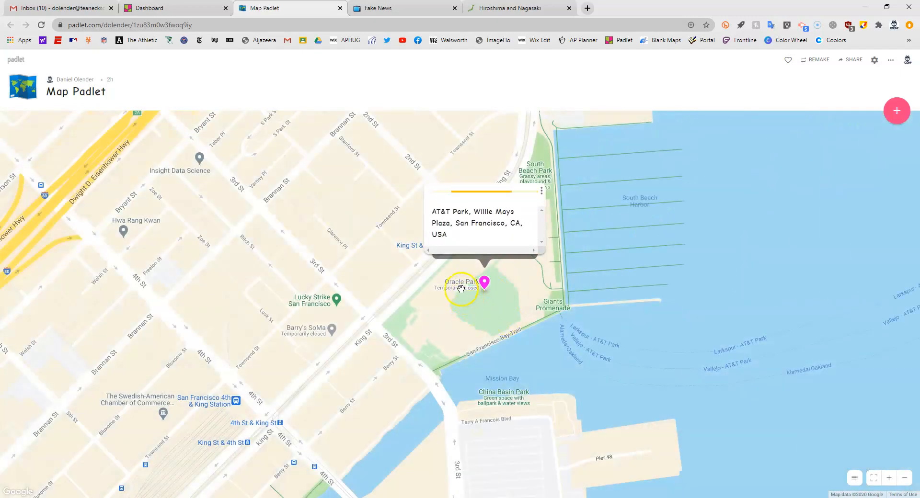
scroll(472, 298, down, 1)
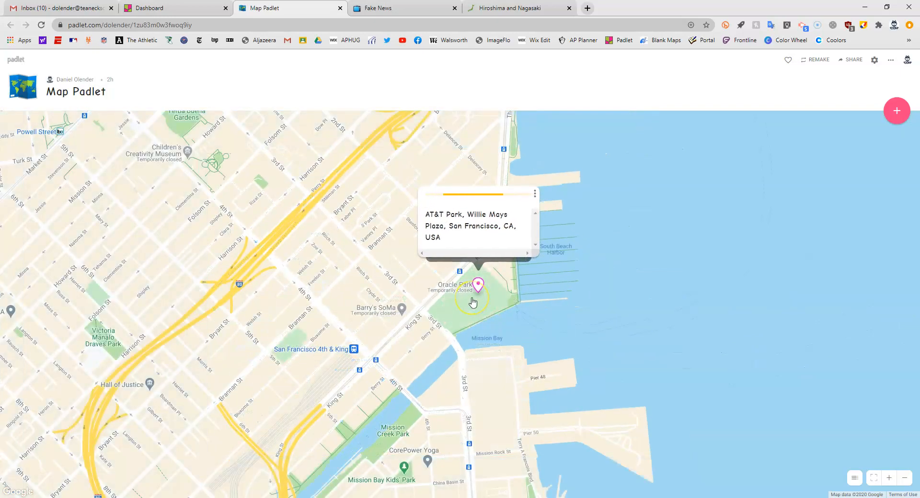
scroll(472, 302, down, 1)
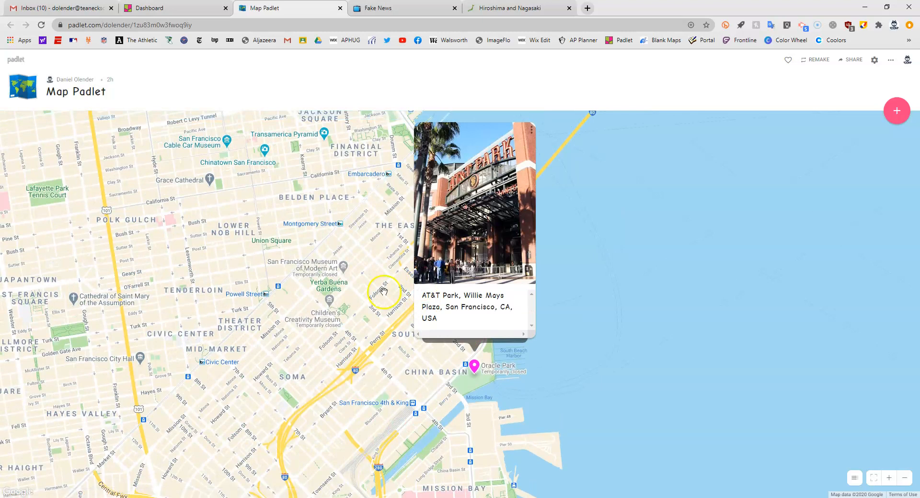
click(647, 281)
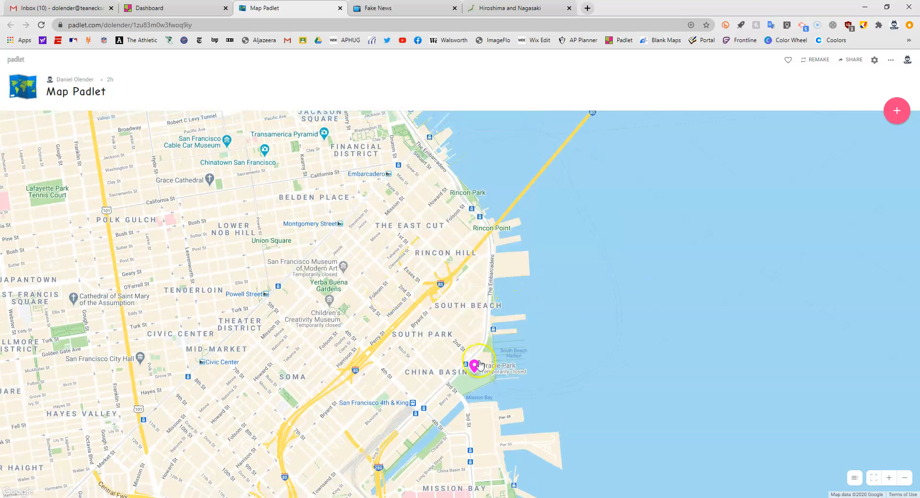
Return the map from San Francisco to an overview of all the pins across the United States.
scroll(559, 309, down, 3)
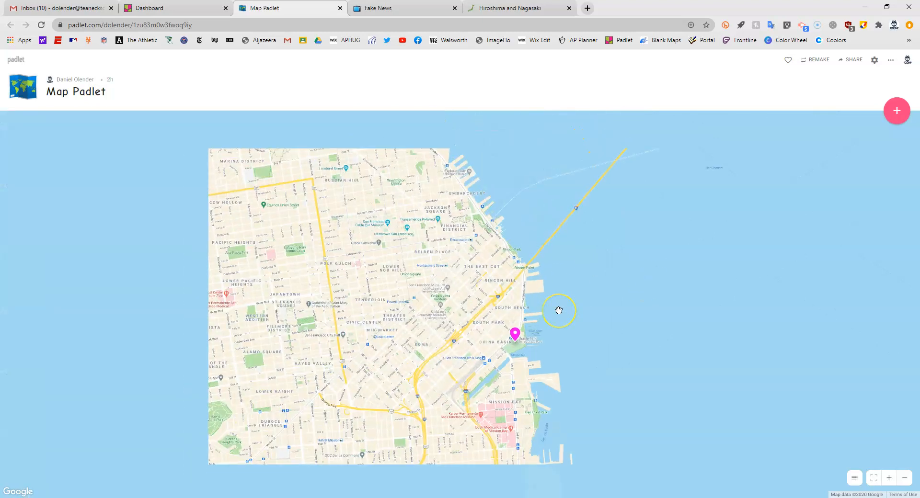
scroll(559, 310, down, 3)
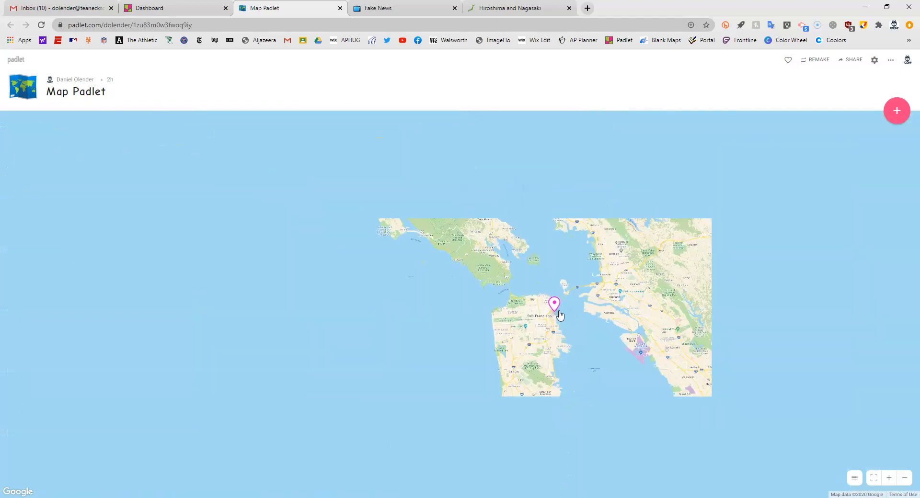
drag(708, 319, 343, 314)
scroll(479, 288, down, 3)
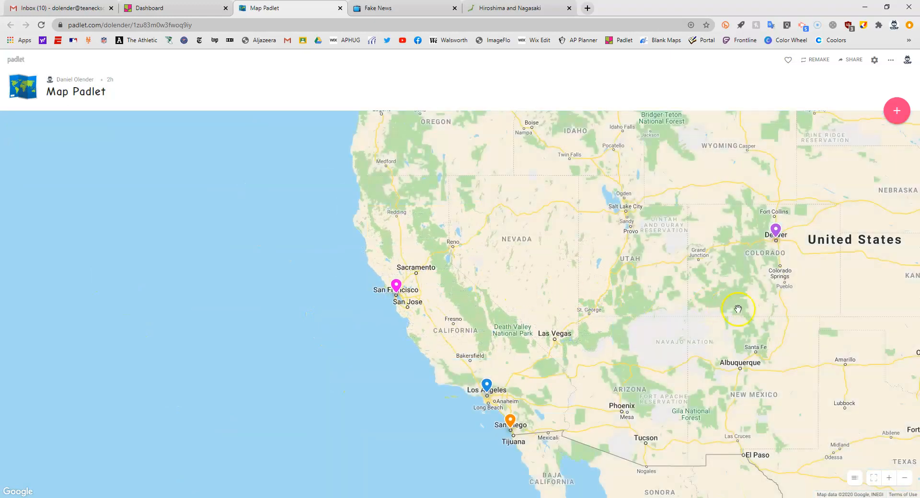
drag(748, 309, 569, 302)
scroll(569, 302, down, 1)
drag(757, 314, 616, 326)
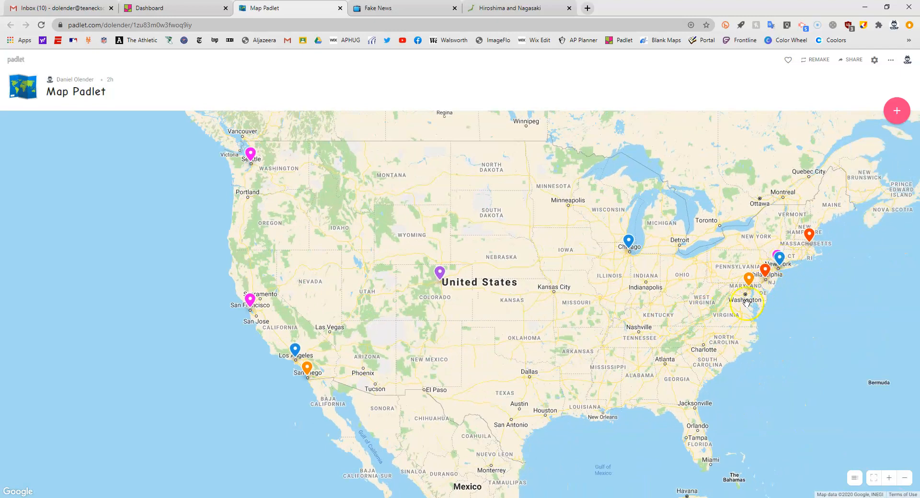